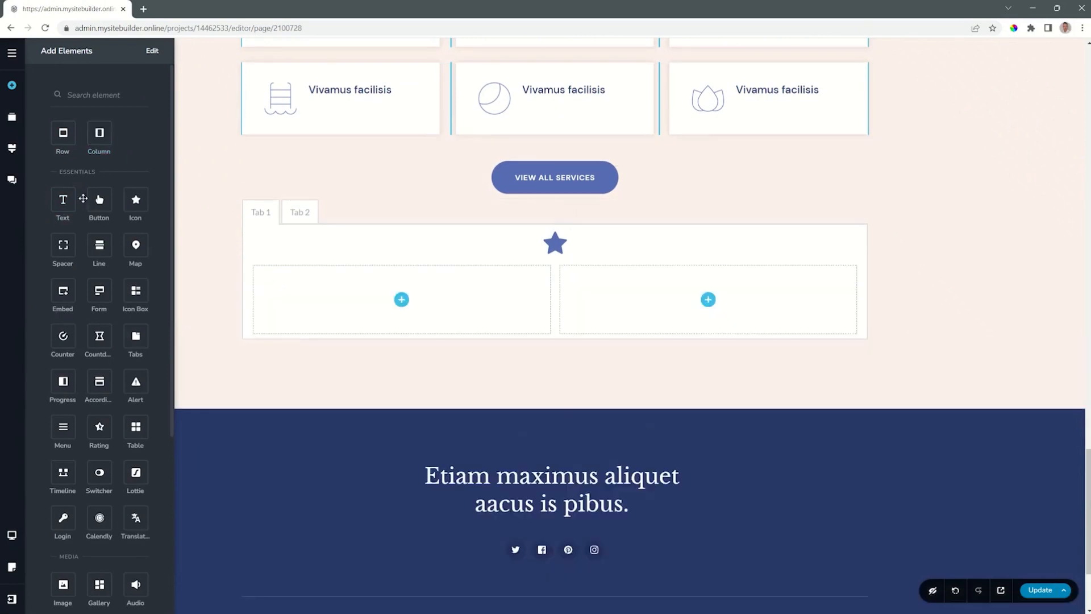
Add a text element, a button and a star icon, stacked in that order, to the left column of Tab 1.
{"action": "left_click_drag", "start_coordinate": [63, 199], "coordinate": [404, 312]}
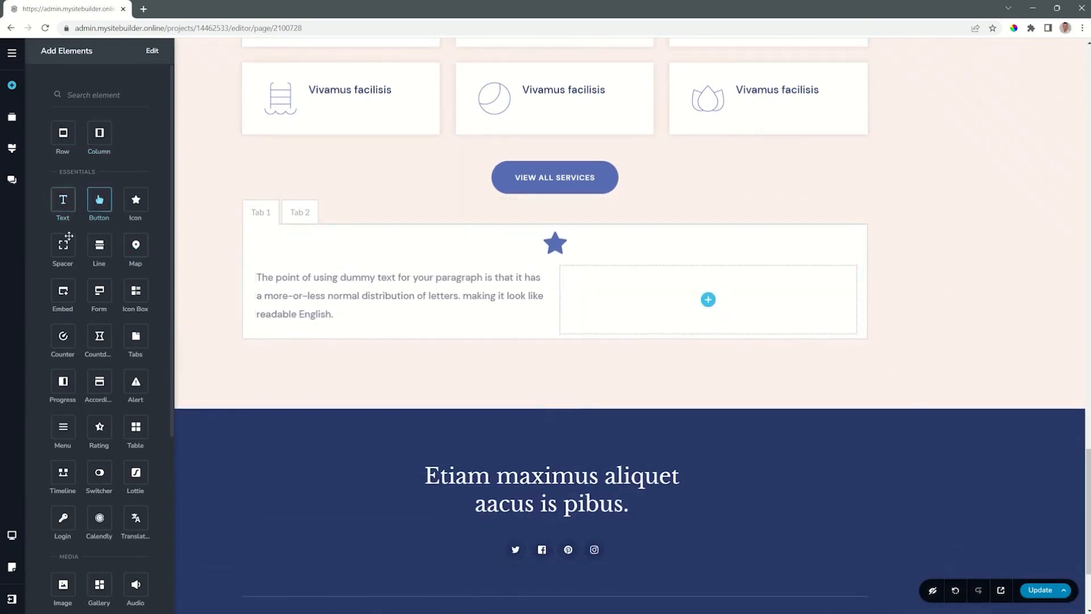
{"action": "left_click_drag", "start_coordinate": [99, 200], "coordinate": [403, 340]}
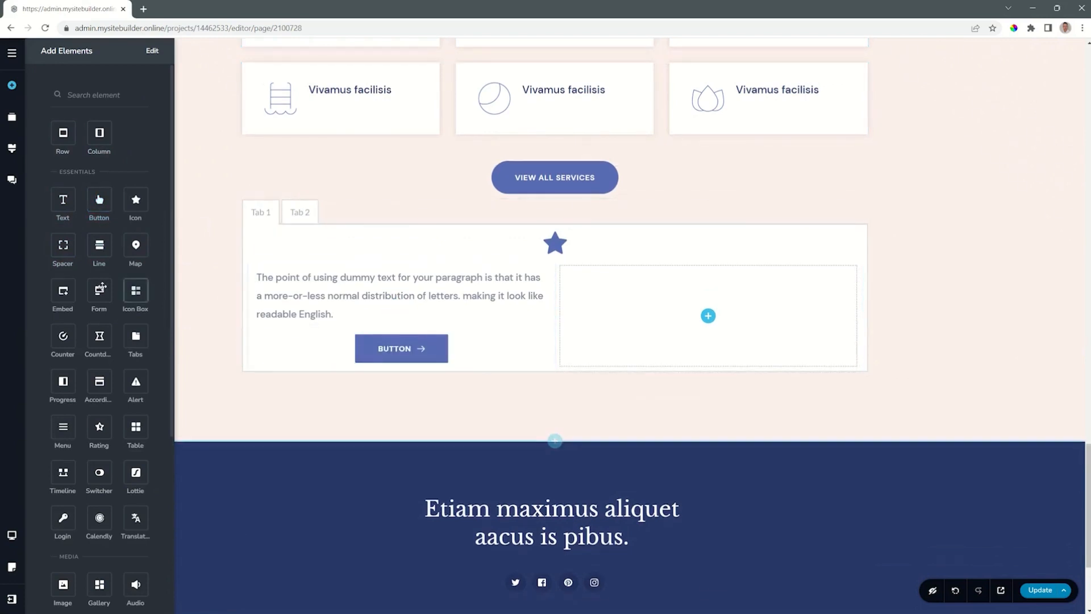
{"action": "left_click_drag", "start_coordinate": [135, 199], "coordinate": [340, 380]}
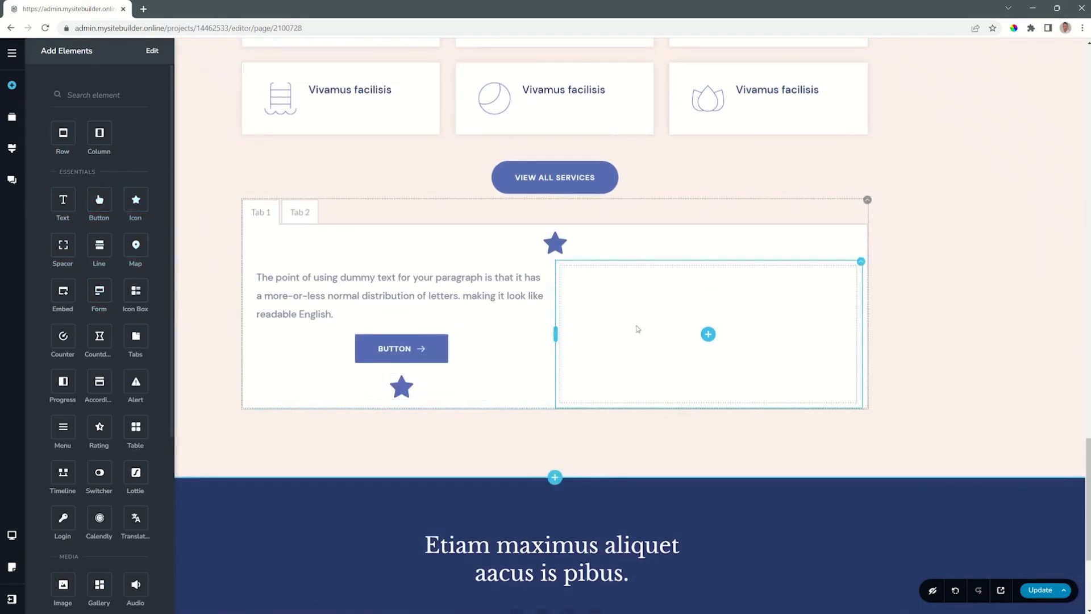
Replace the button inside Tab 2 with an icon element.
{"action": "left_click", "coordinate": [304, 212]}
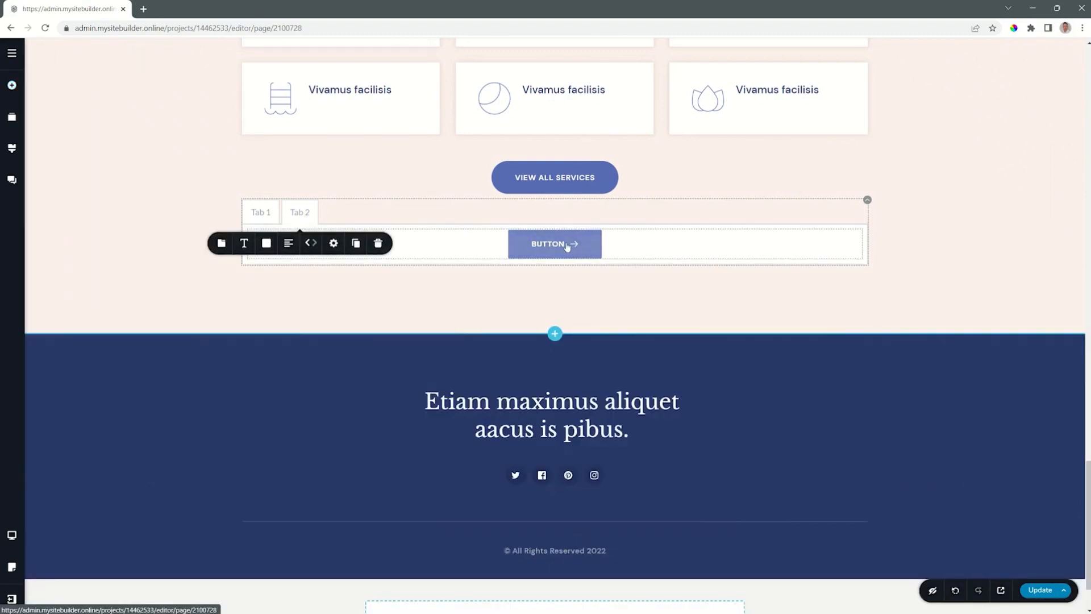
{"action": "left_click", "coordinate": [634, 211]}
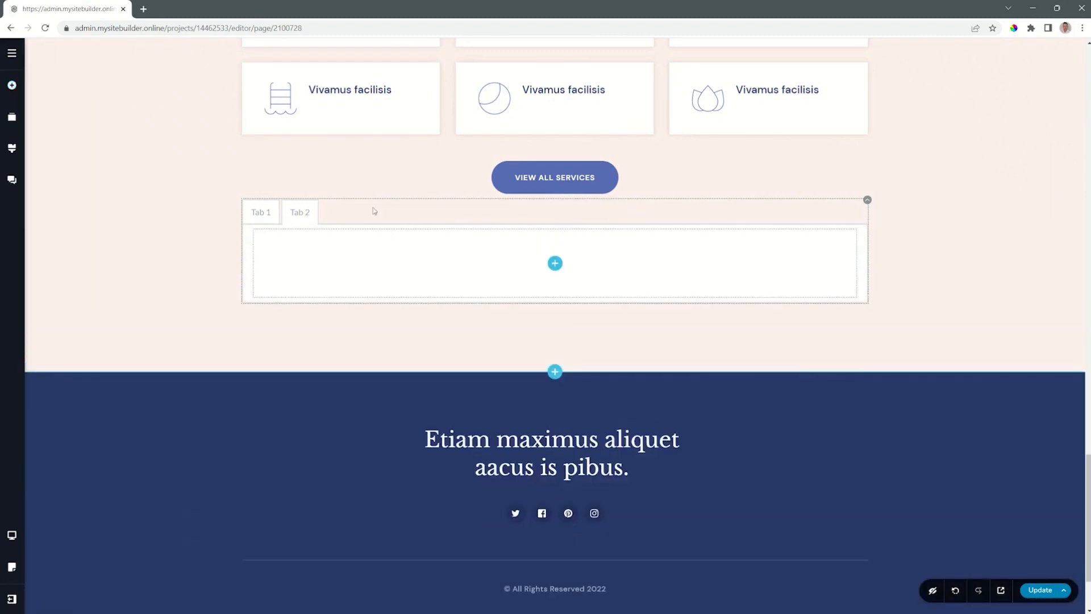
{"action": "left_click", "coordinate": [556, 265]}
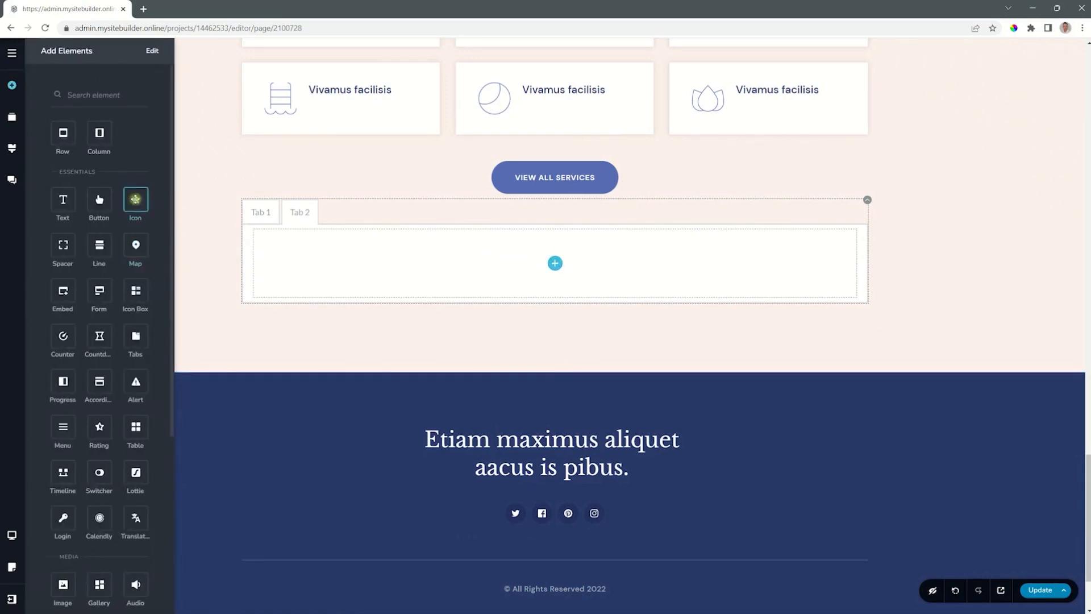
{"action": "left_click_drag", "start_coordinate": [135, 199], "coordinate": [559, 276]}
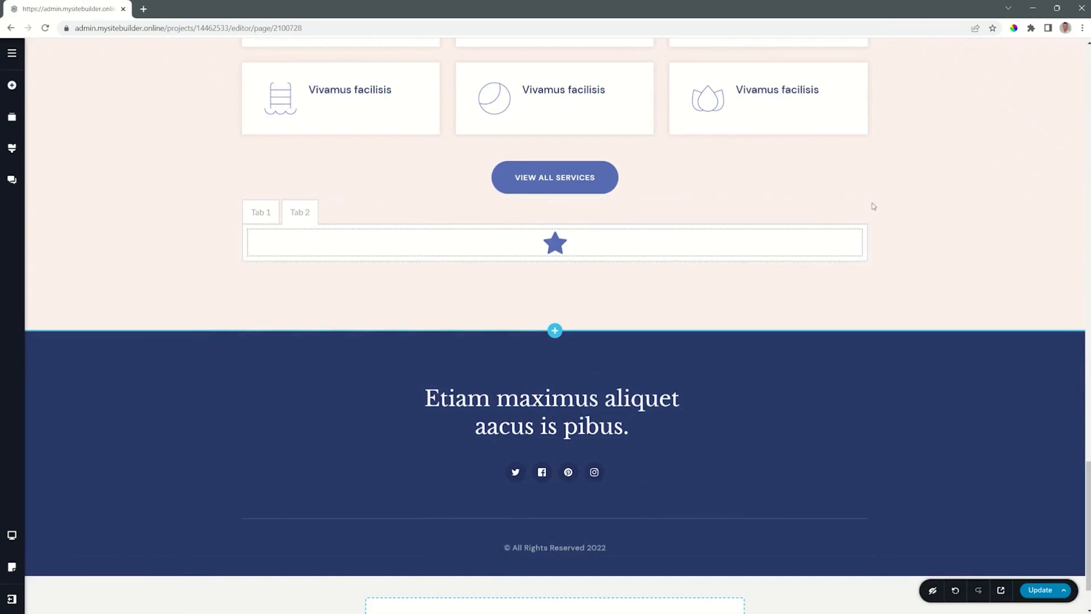
Examine the tabs container's spacing and background options and the tab settings of Tab 1.
{"action": "left_click", "coordinate": [867, 201]}
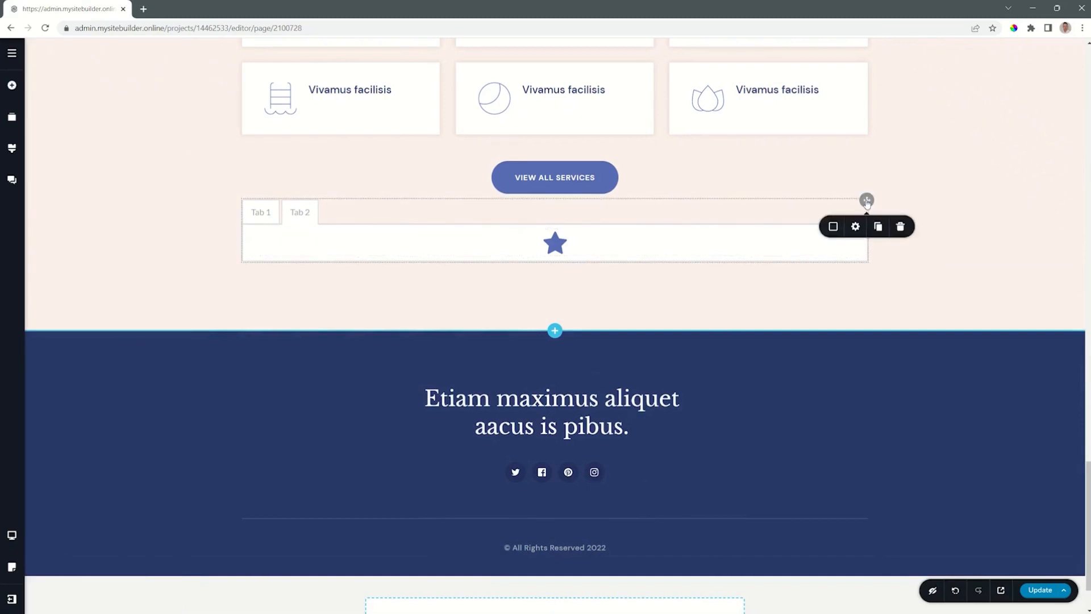
{"action": "left_click", "coordinate": [855, 227]}
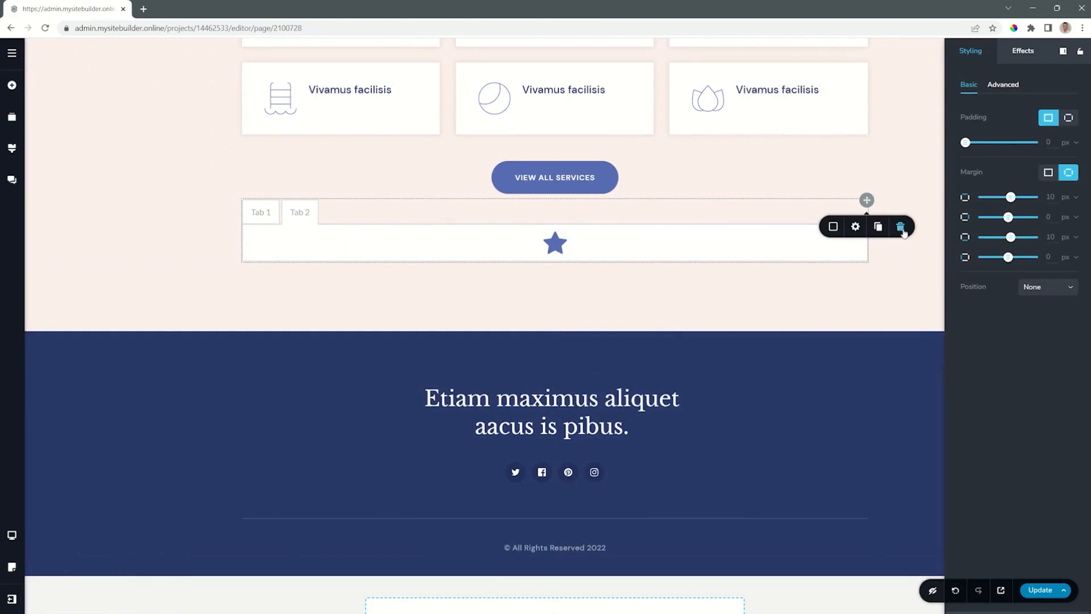
{"action": "left_click", "coordinate": [833, 226]}
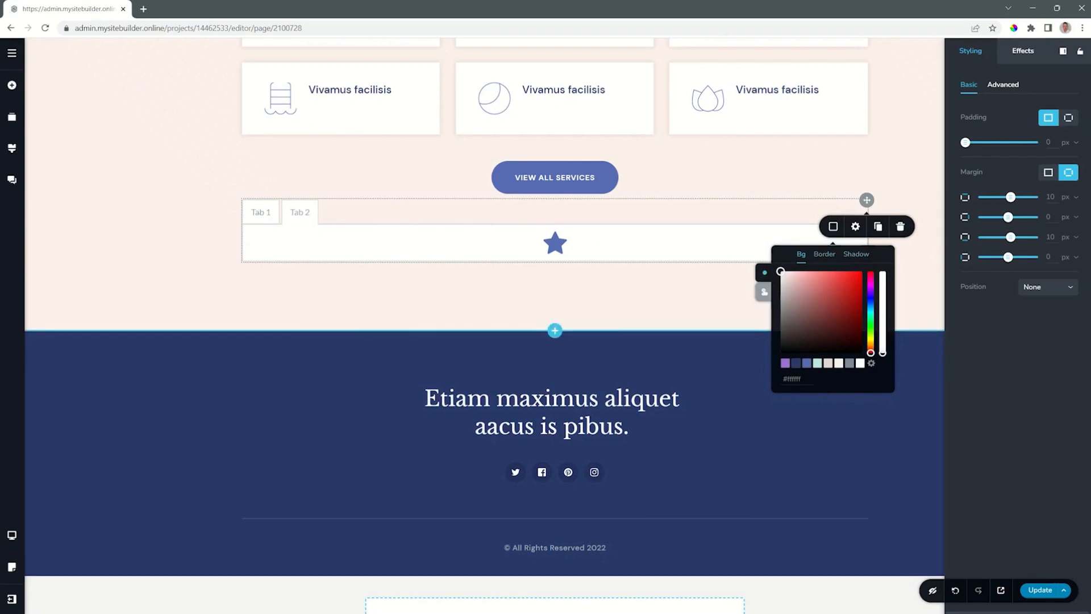
{"action": "left_click", "coordinate": [261, 212]}
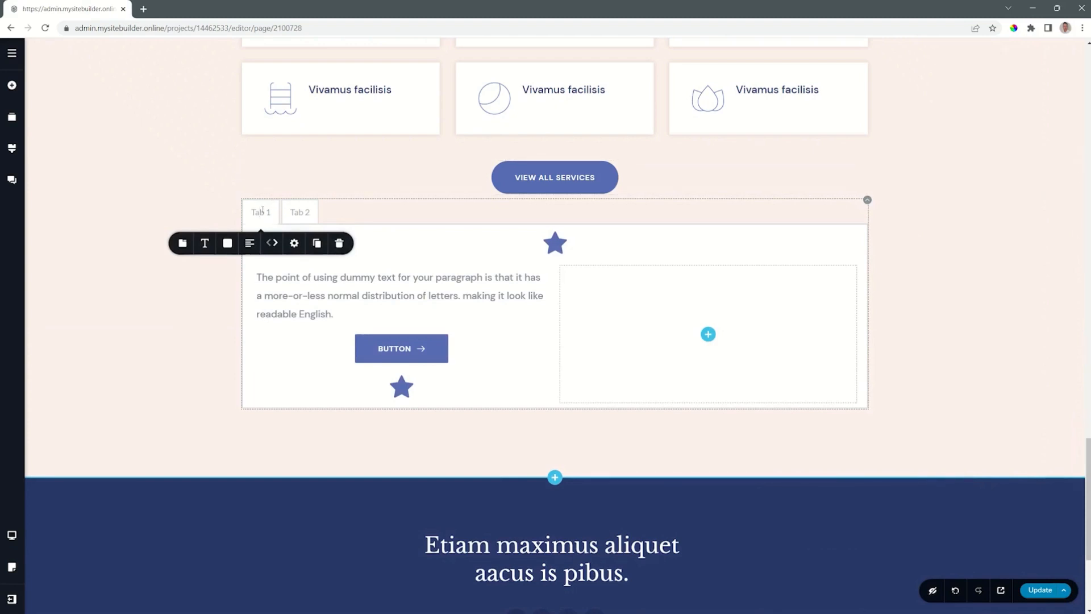
{"action": "left_click", "coordinate": [183, 244]}
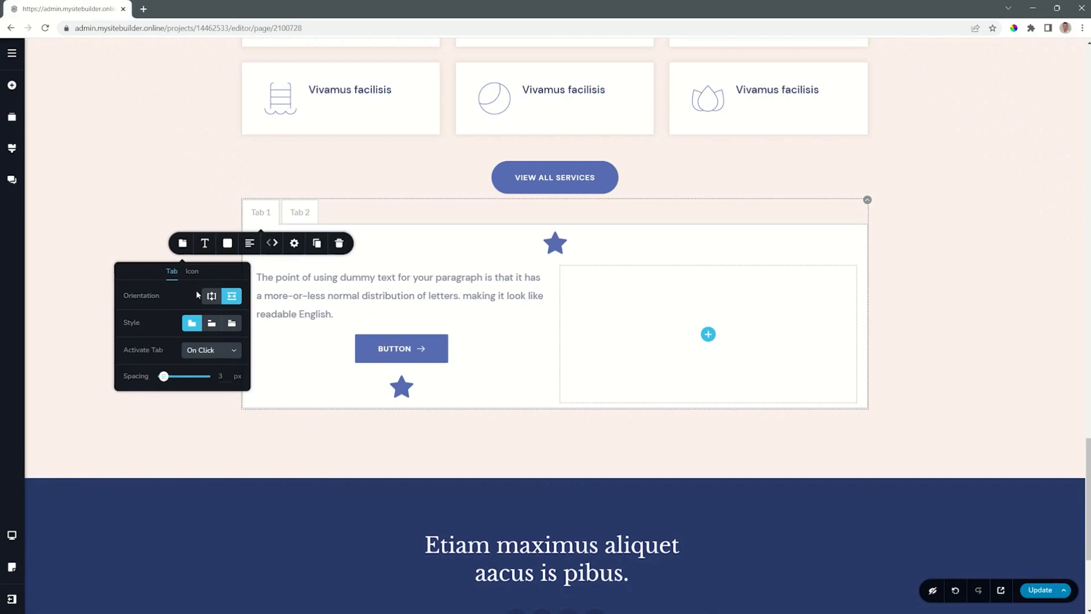
Rename Tab 1 as "New Tab 01" and Tab 2 as "New Tab 02".
{"action": "left_click", "coordinate": [263, 212]}
{"action": "double_click", "coordinate": [263, 212]}
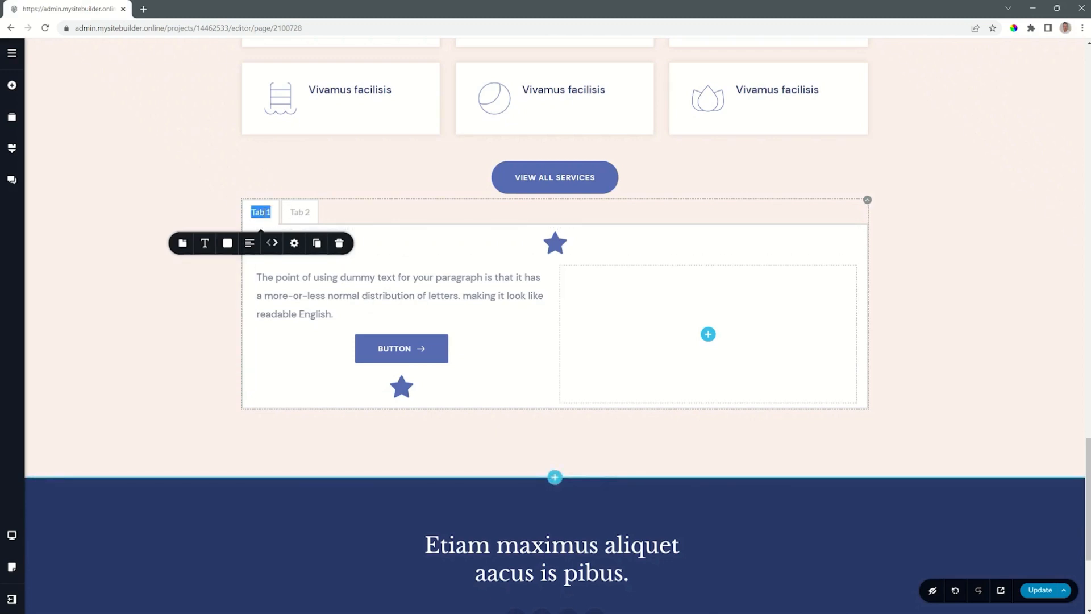
{"action": "type", "text": "New Tab 01"}
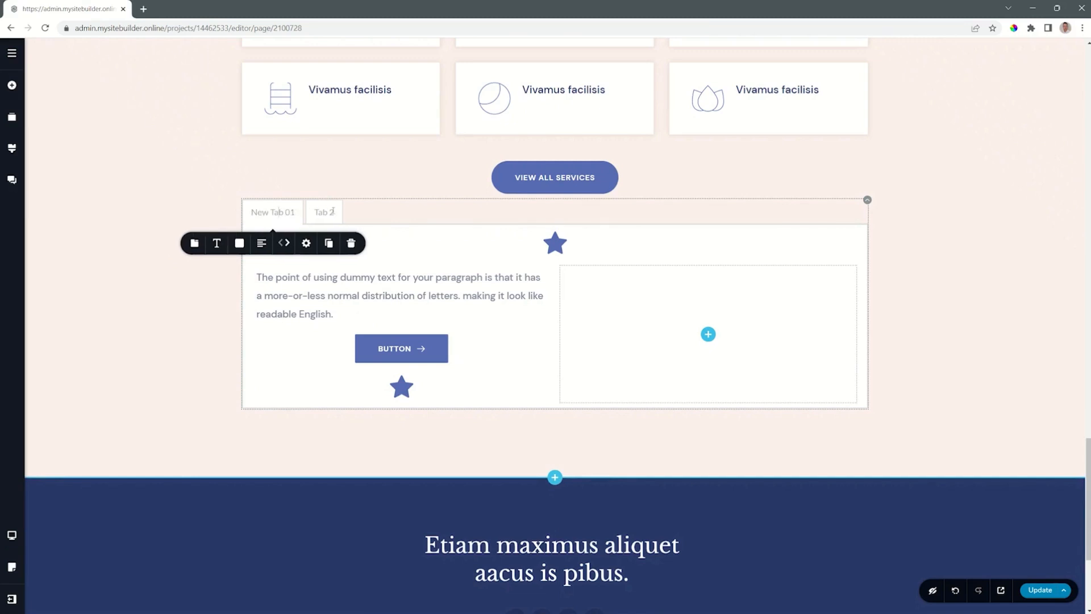
{"action": "double_click", "coordinate": [333, 212]}
{"action": "type", "text": "New Tab 02"}
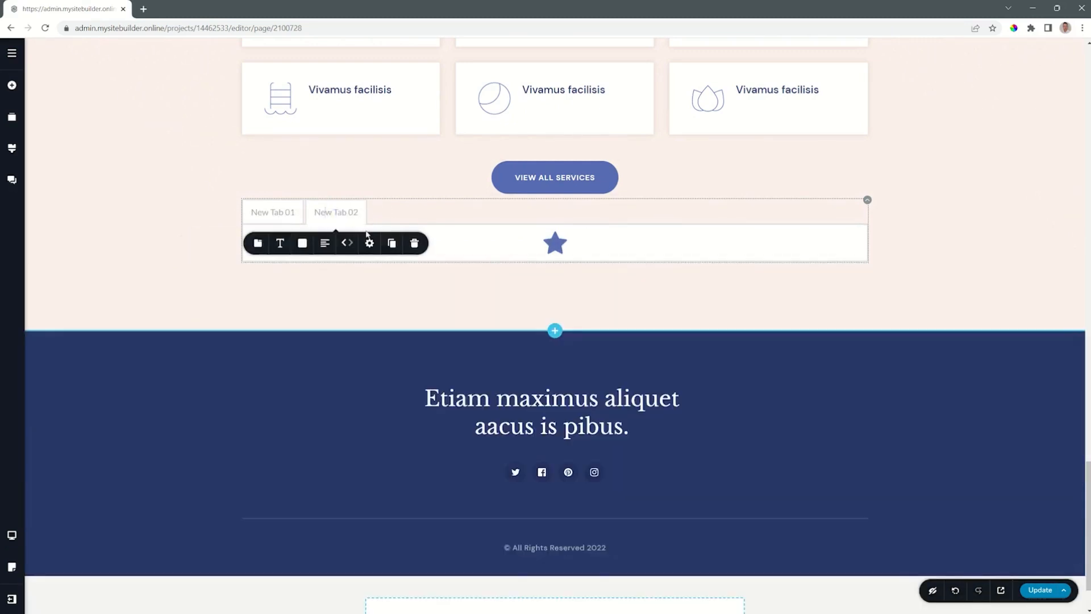
Duplicate New Tab 02 and rename the copy as "New Tab 03".
{"action": "left_click", "coordinate": [390, 244]}
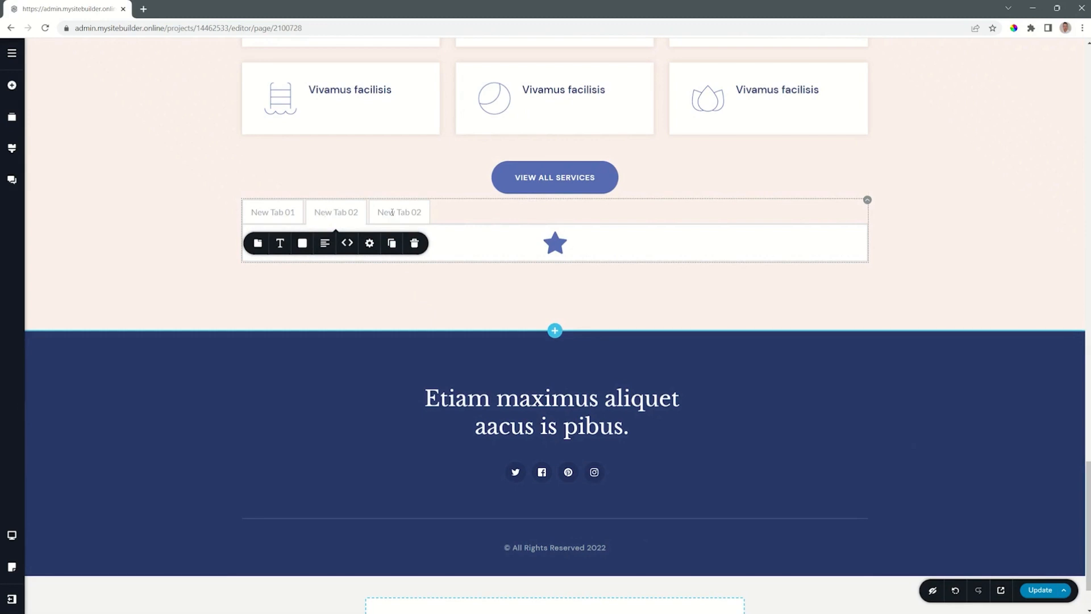
{"action": "left_click", "coordinate": [419, 212]}
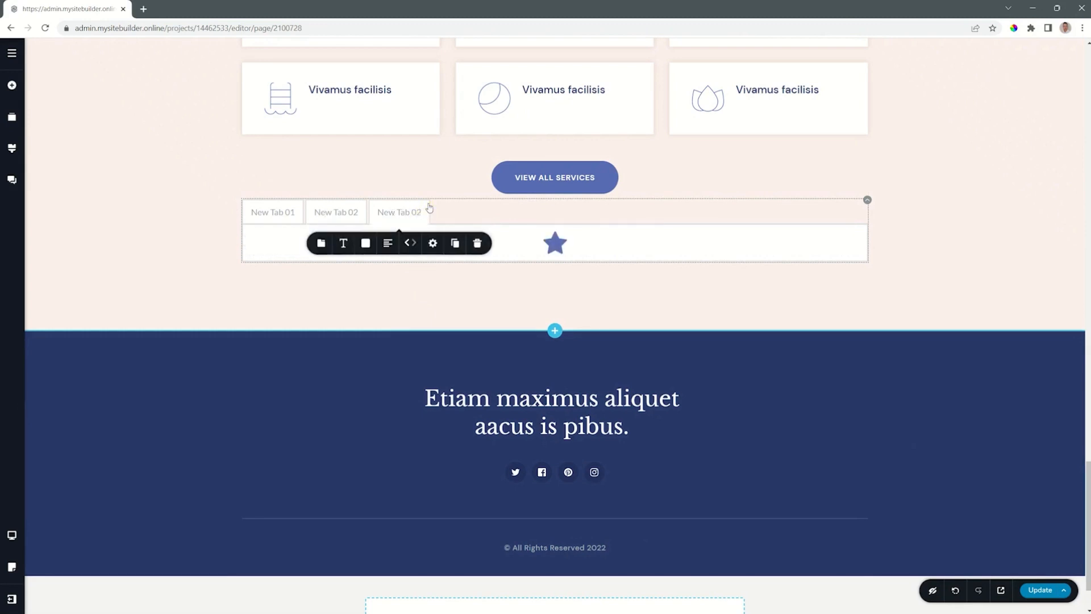
{"action": "key", "text": "BackSpace"}
{"action": "type", "text": "3"}
Try moving New Tab 03 ahead of the other tabs and return it to the last place.
{"action": "left_click", "coordinate": [330, 212]}
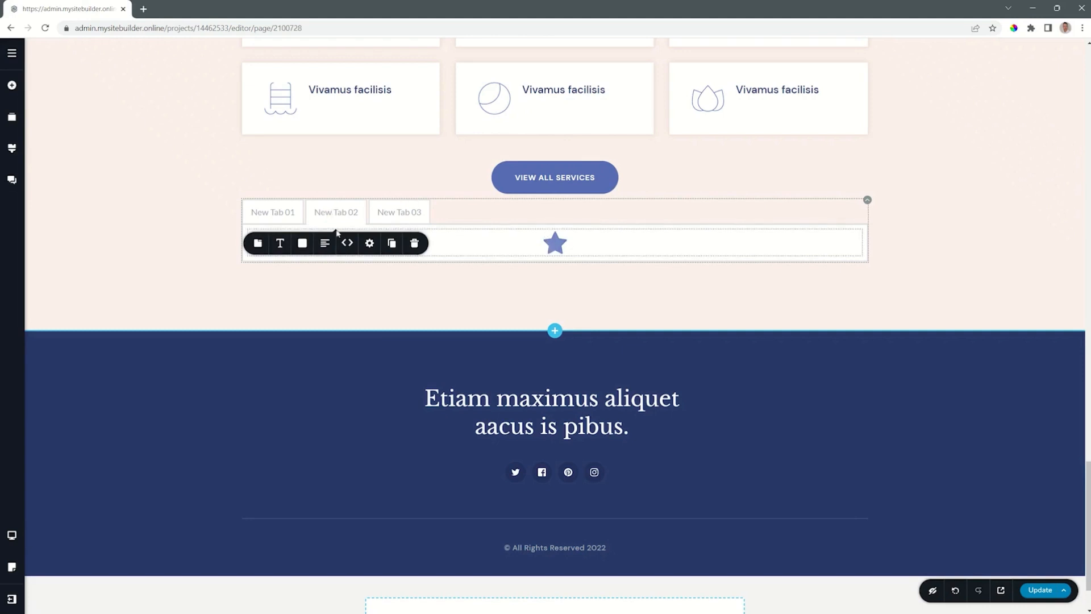
{"action": "left_click", "coordinate": [273, 214]}
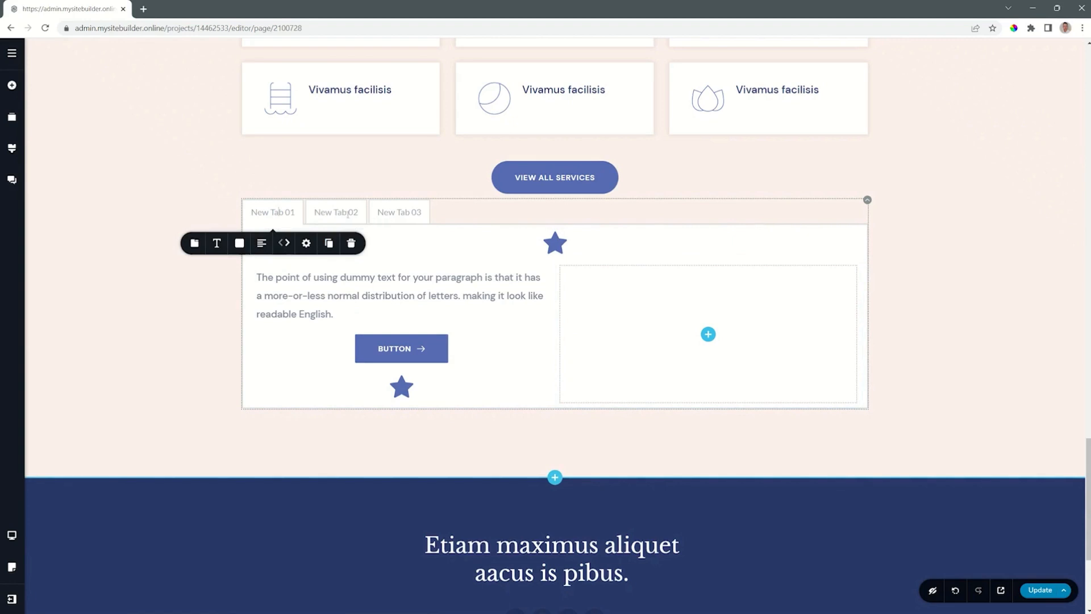
{"action": "left_click", "coordinate": [415, 214]}
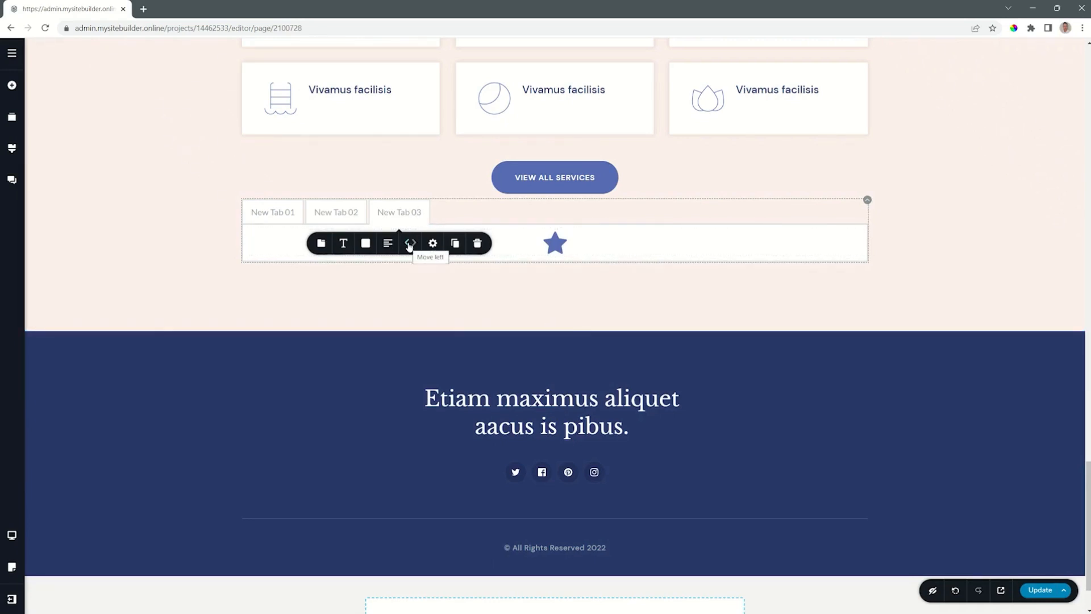
{"action": "left_click", "coordinate": [409, 246]}
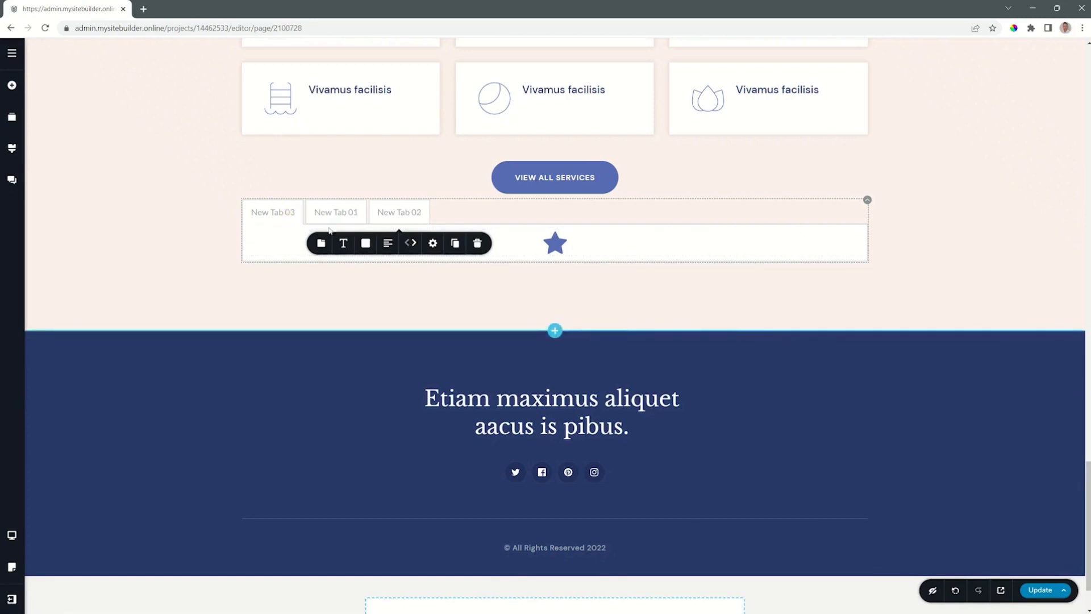
{"action": "left_click", "coordinate": [415, 244]}
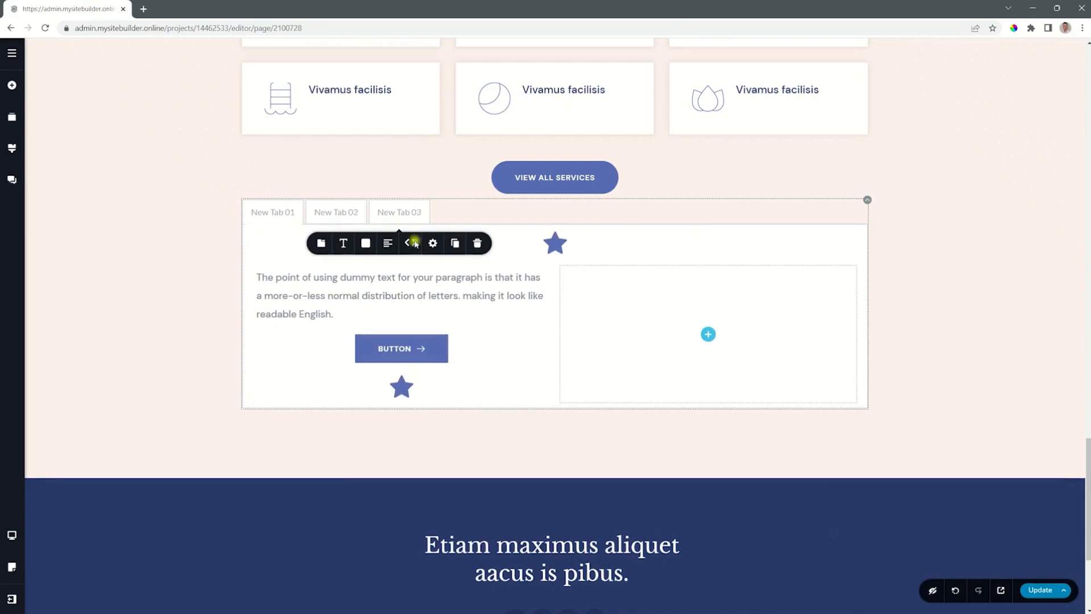
{"action": "left_click", "coordinate": [415, 245]}
Try the second and third tab styles from New Tab 01's settings and restore the first style.
{"action": "left_click", "coordinate": [273, 215]}
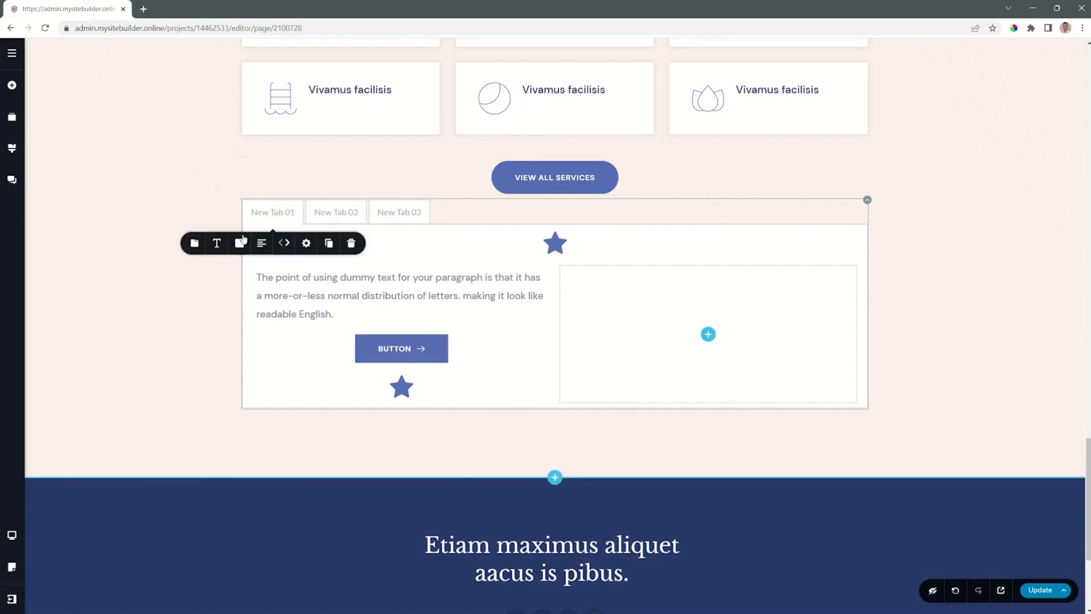
{"action": "left_click", "coordinate": [194, 243]}
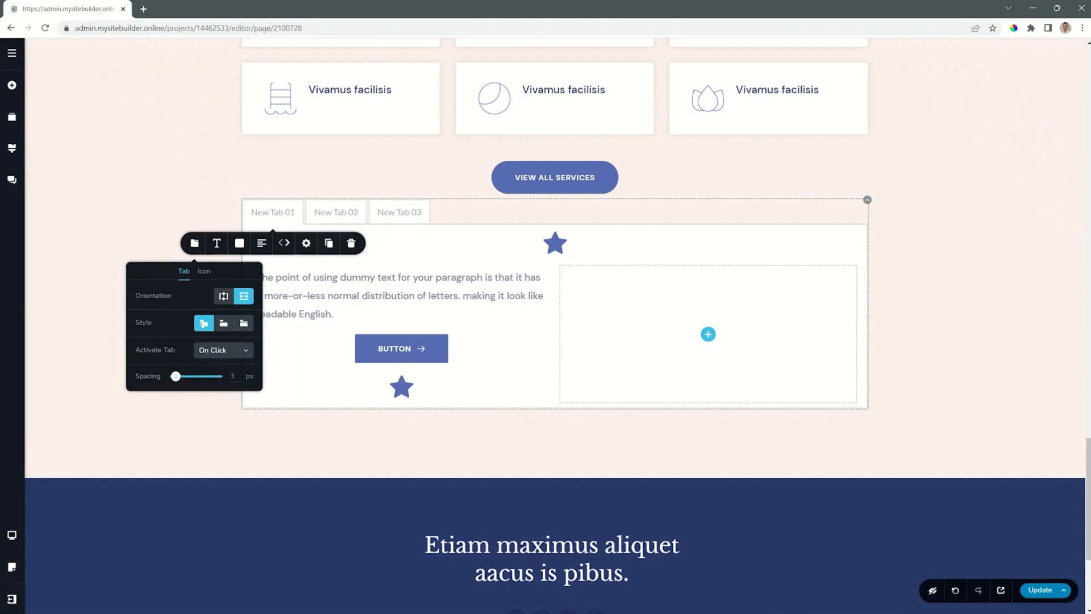
{"action": "left_click", "coordinate": [224, 326]}
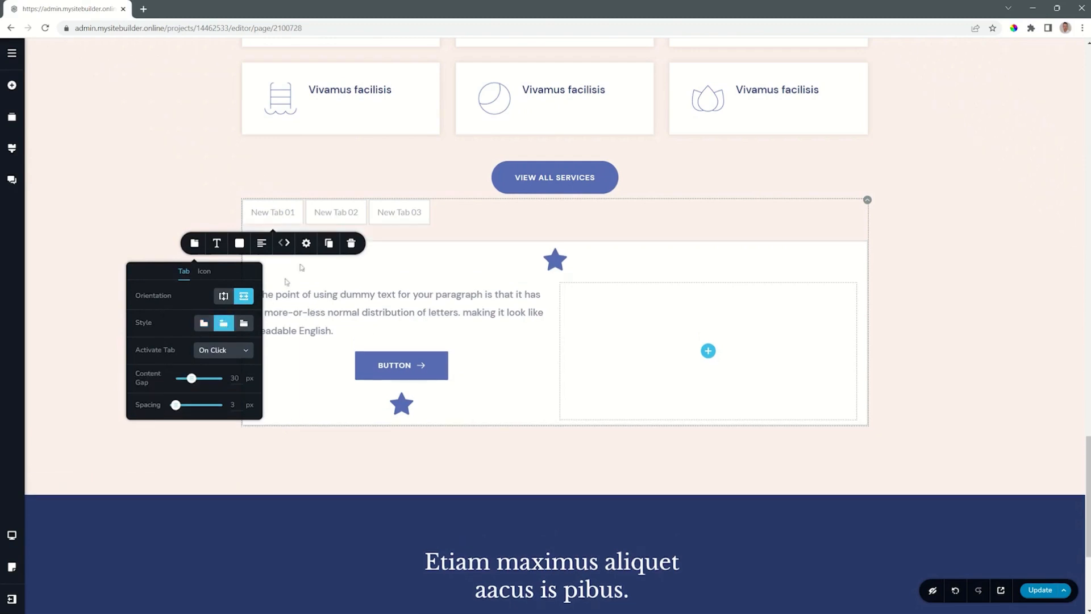
{"action": "left_click", "coordinate": [250, 326]}
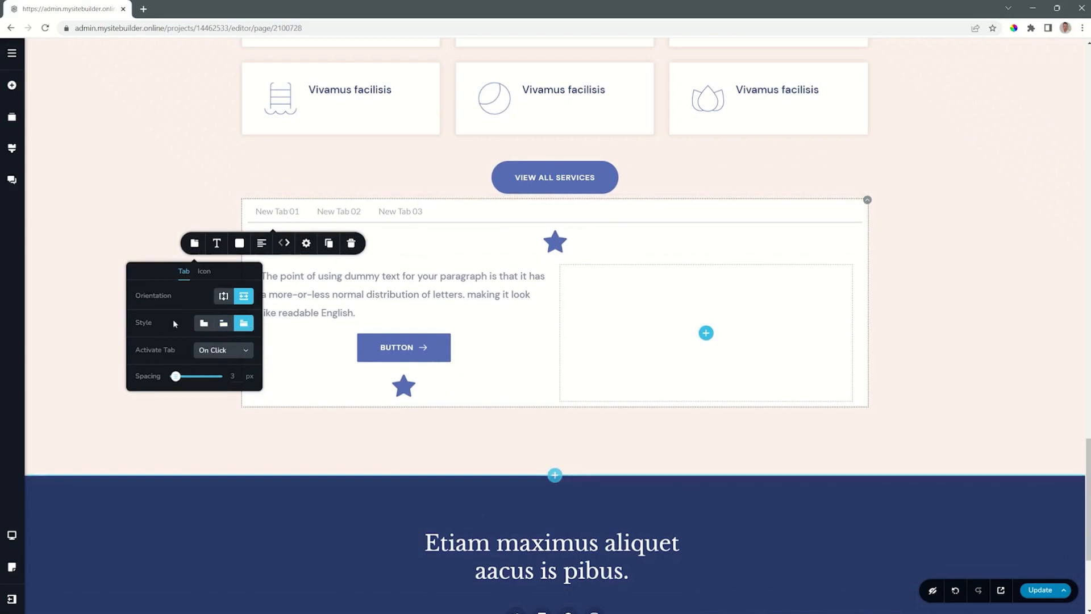
{"action": "left_click", "coordinate": [204, 323]}
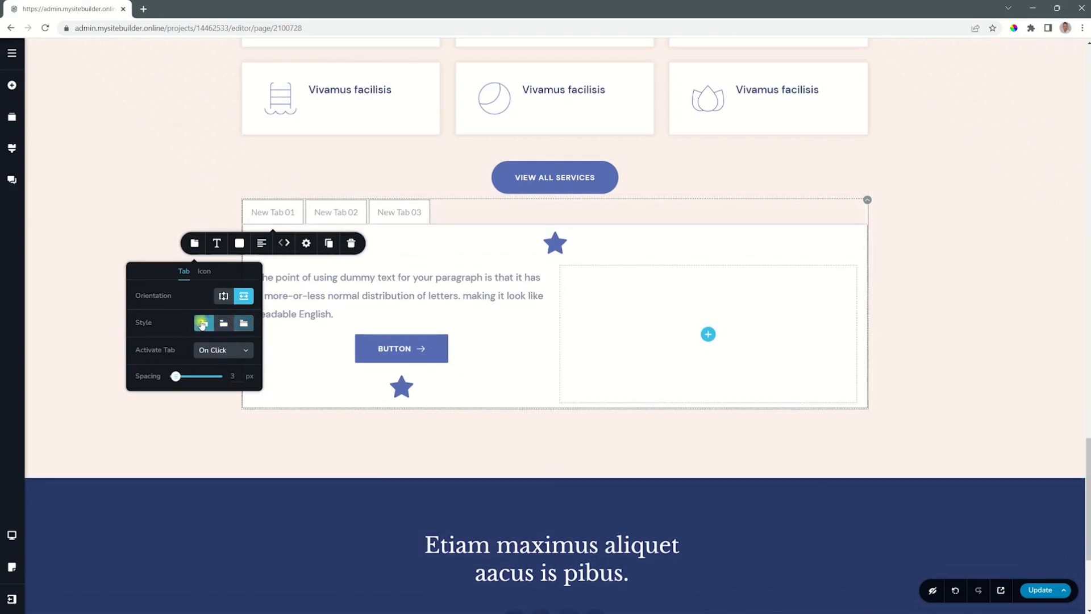
Try activating the tabs with On Hover and restore the activation to On Click.
{"action": "left_click", "coordinate": [236, 351]}
{"action": "left_click", "coordinate": [216, 383]}
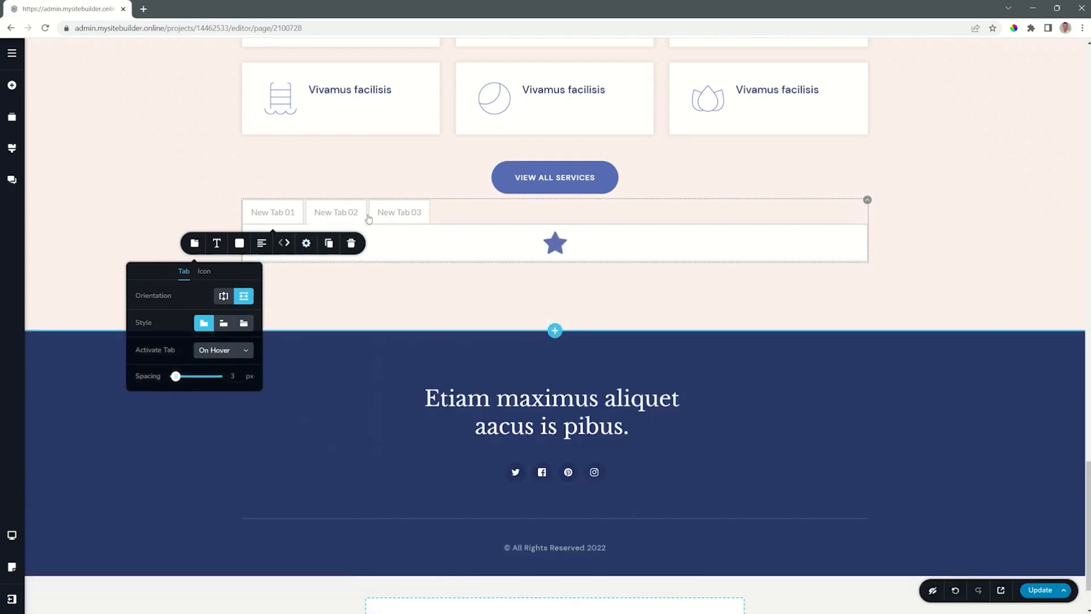
{"action": "mouse_move", "coordinate": [385, 212]}
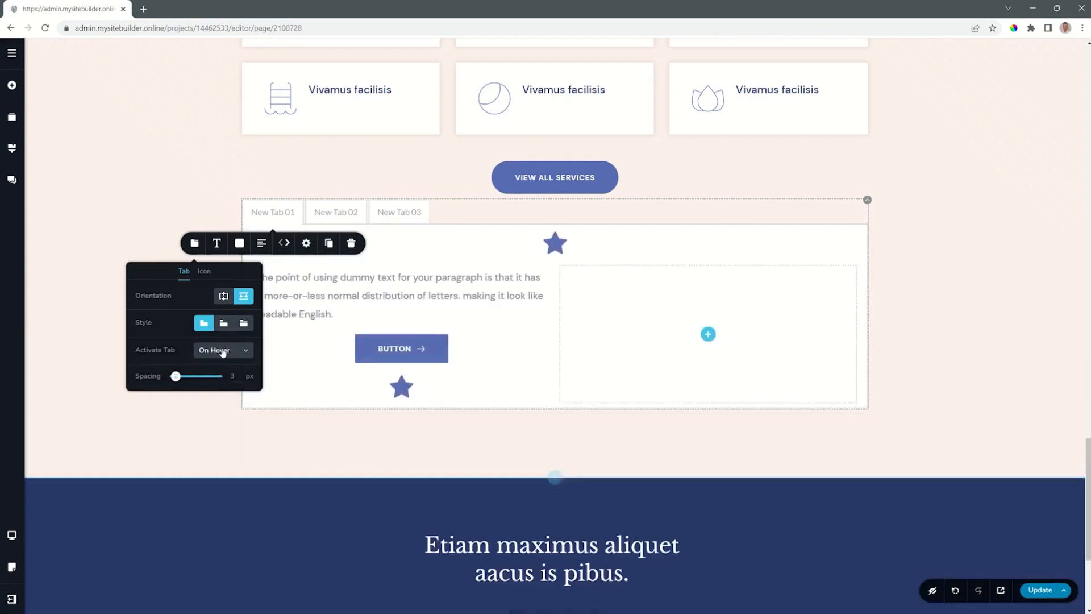
{"action": "left_click", "coordinate": [223, 352]}
{"action": "left_click", "coordinate": [213, 368]}
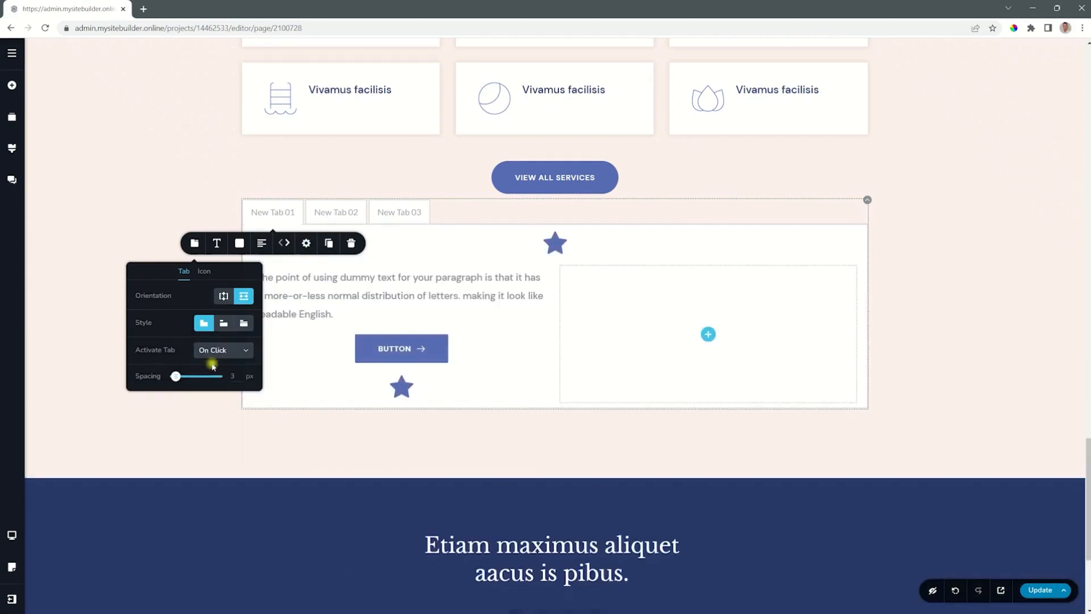
Set the tab spacing to 0 px and add a steaming bowl icon to New Tab 01.
{"action": "mouse_move", "coordinate": [176, 377]}
{"action": "left_mouse_down"}
{"action": "mouse_move", "coordinate": [202, 376]}
{"action": "mouse_move", "coordinate": [172, 377]}
{"action": "left_mouse_up"}
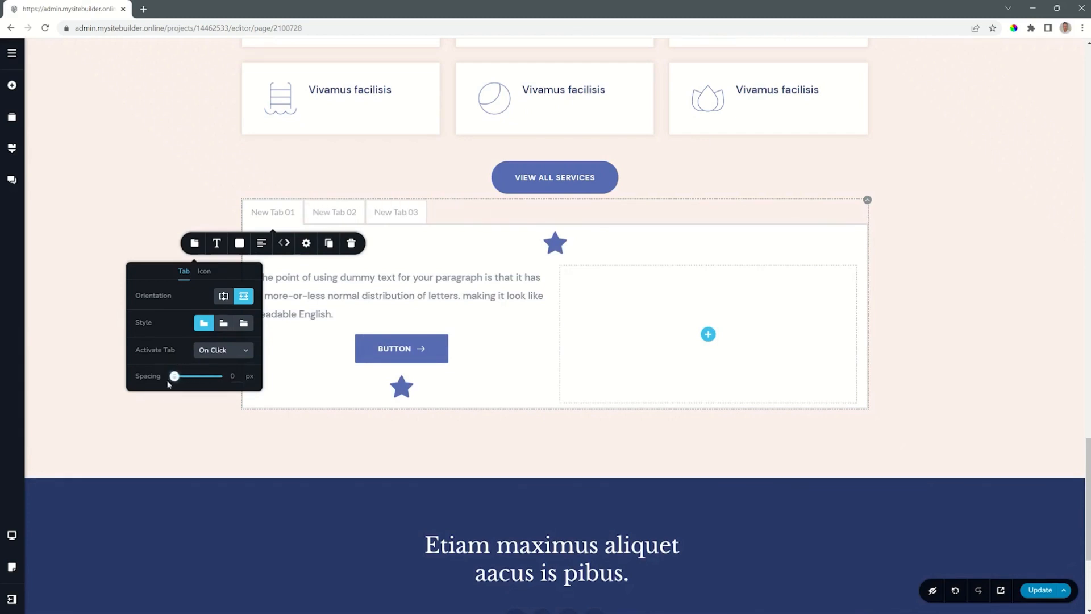
{"action": "left_click", "coordinate": [203, 271]}
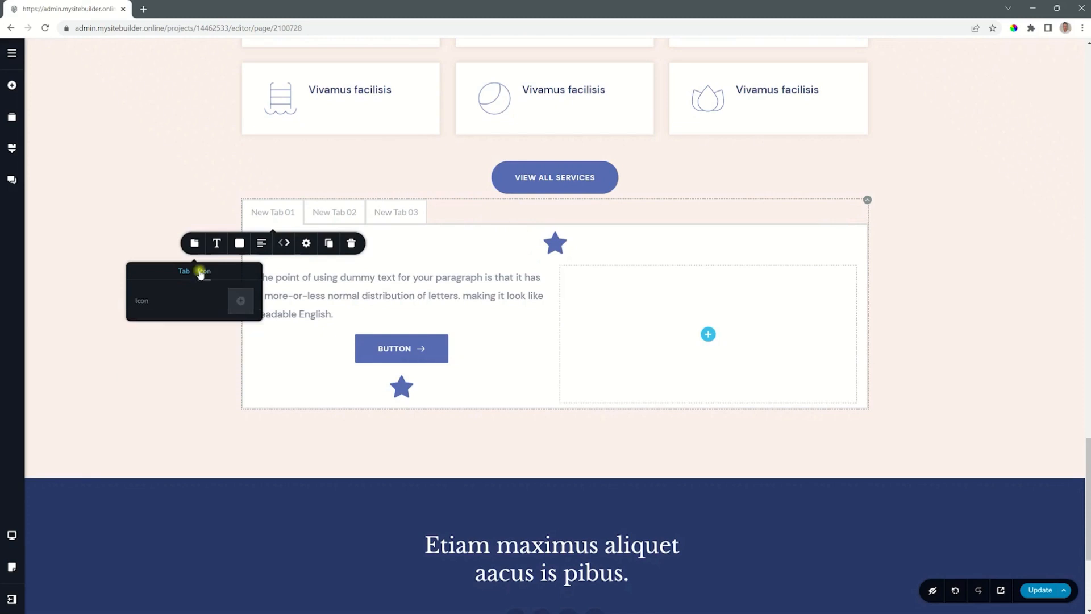
{"action": "left_click", "coordinate": [241, 303]}
{"action": "left_click", "coordinate": [409, 289]}
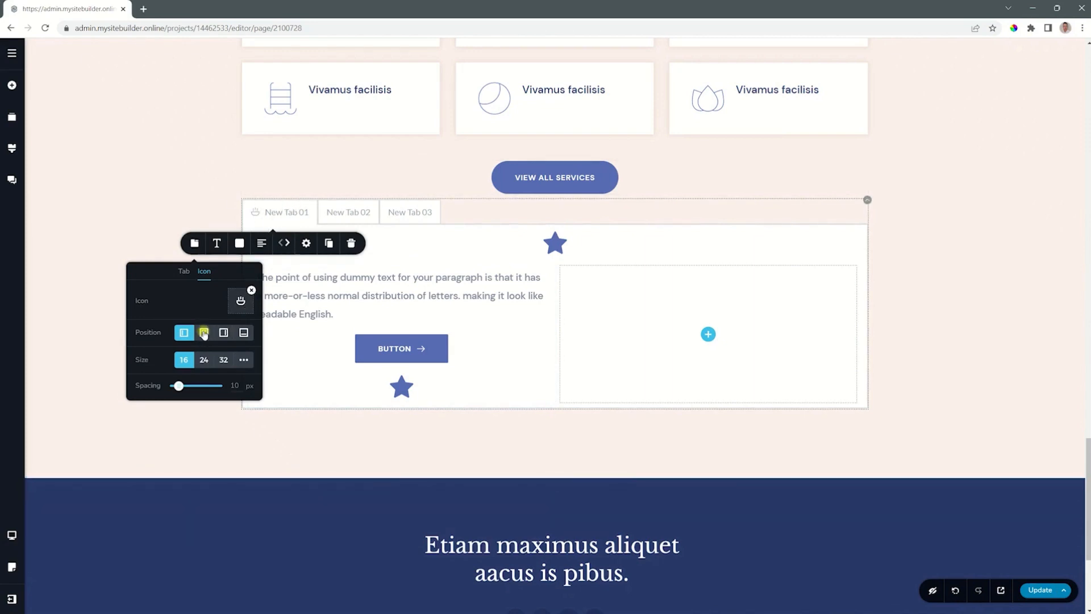
Try New Tab 01's icon above, right of and below its label, and restore it to the left of the label.
{"action": "left_click", "coordinate": [204, 332]}
{"action": "left_click", "coordinate": [223, 333]}
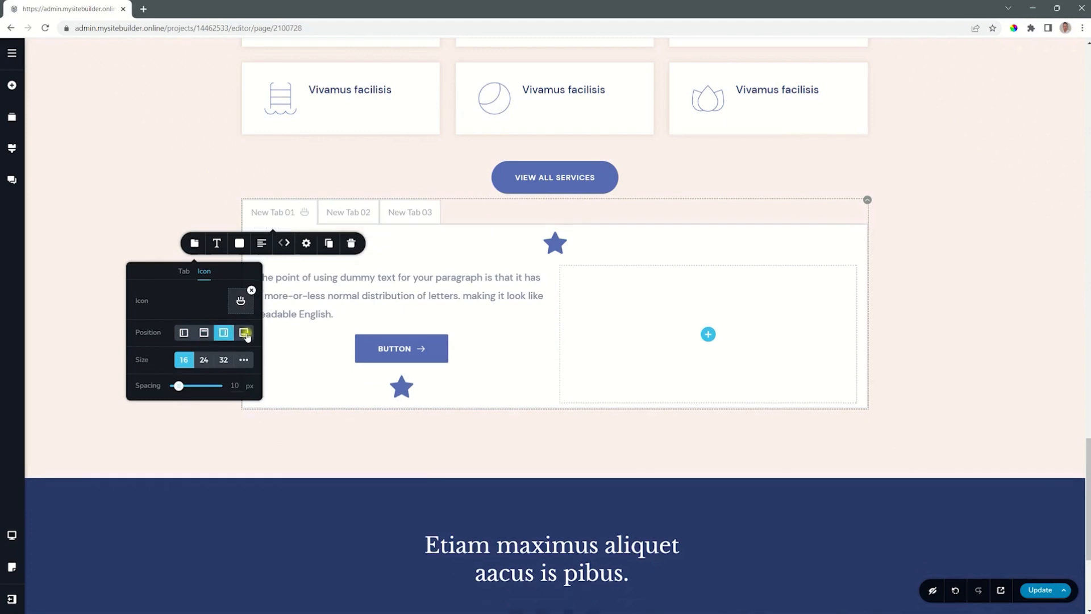
{"action": "left_click", "coordinate": [244, 333]}
{"action": "left_click", "coordinate": [189, 335]}
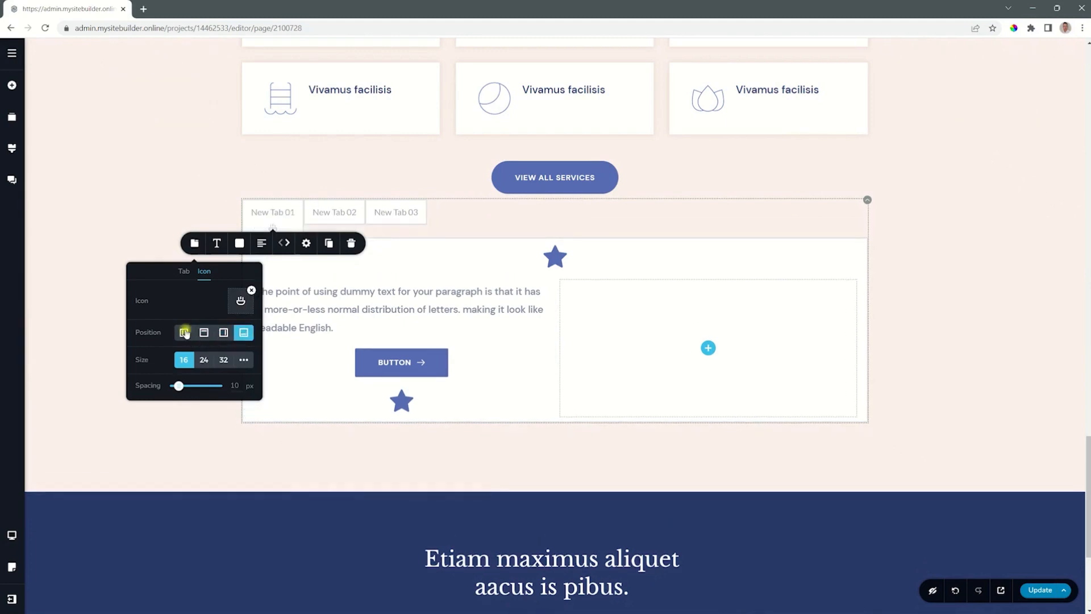
Set New Tab 01's icon spacing to 12 px and switch the tabs to vertical orientation.
{"action": "left_click_drag", "start_coordinate": [178, 388], "coordinate": [177, 385]}
{"action": "left_click", "coordinate": [183, 272]}
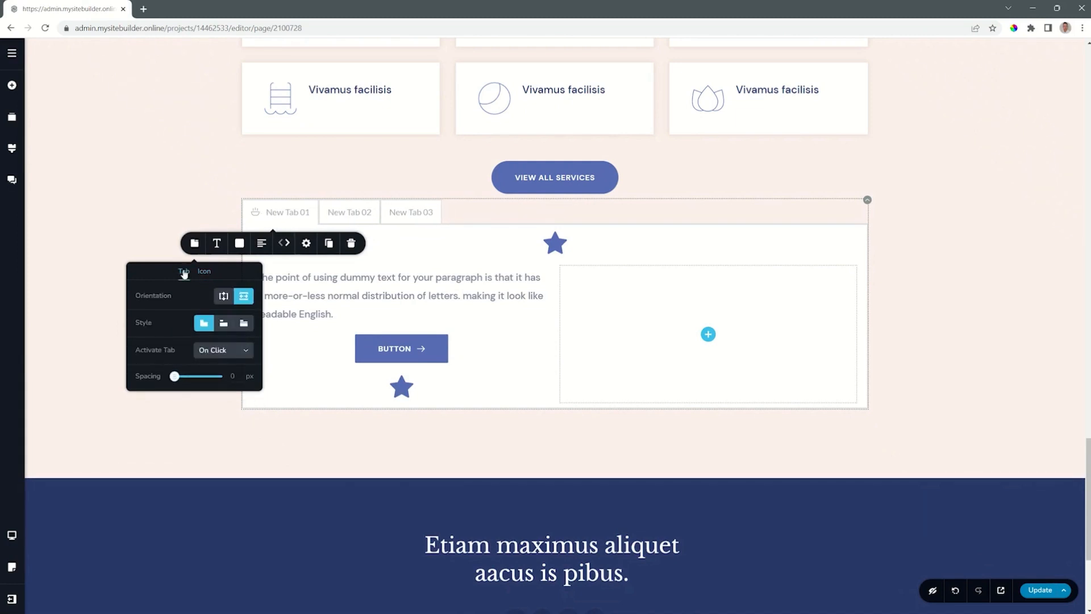
{"action": "left_click", "coordinate": [225, 297]}
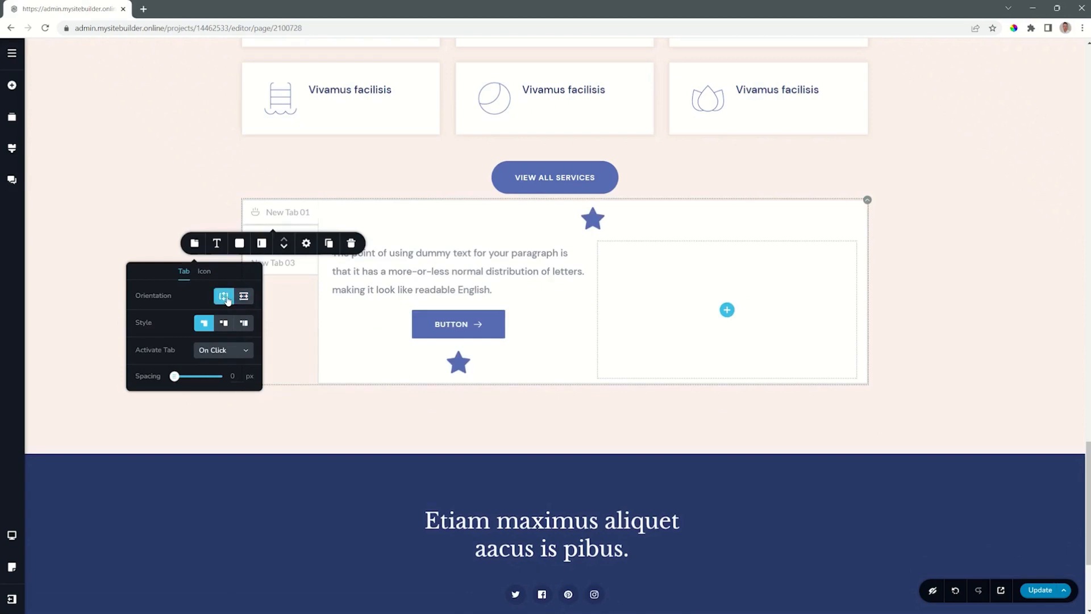
{"action": "left_click", "coordinate": [306, 303]}
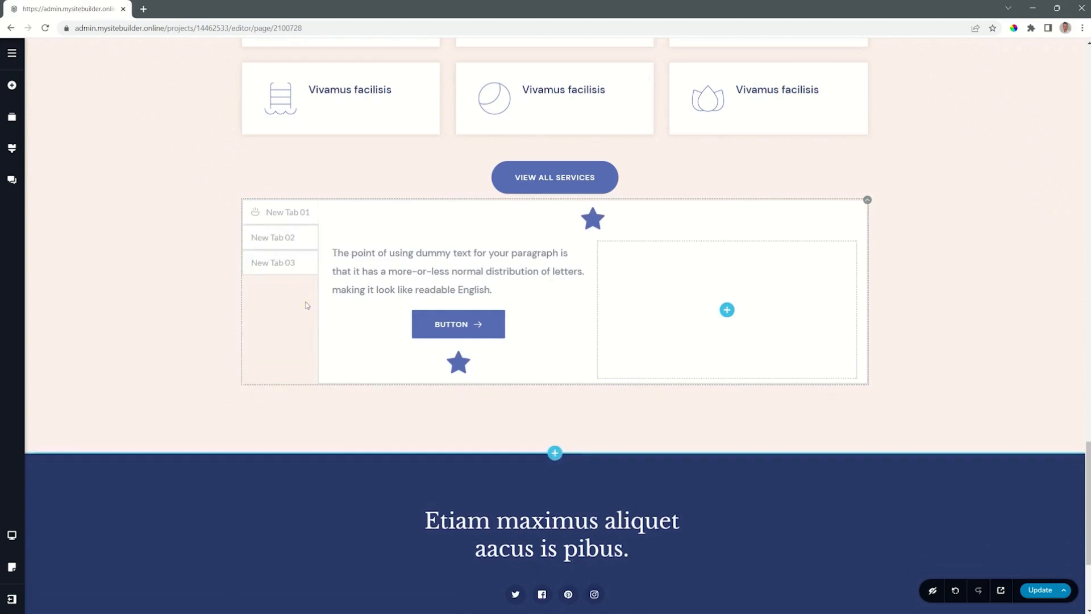
Try the second and third styles for the vertical tabs and restore the first style.
{"action": "left_click", "coordinate": [293, 209]}
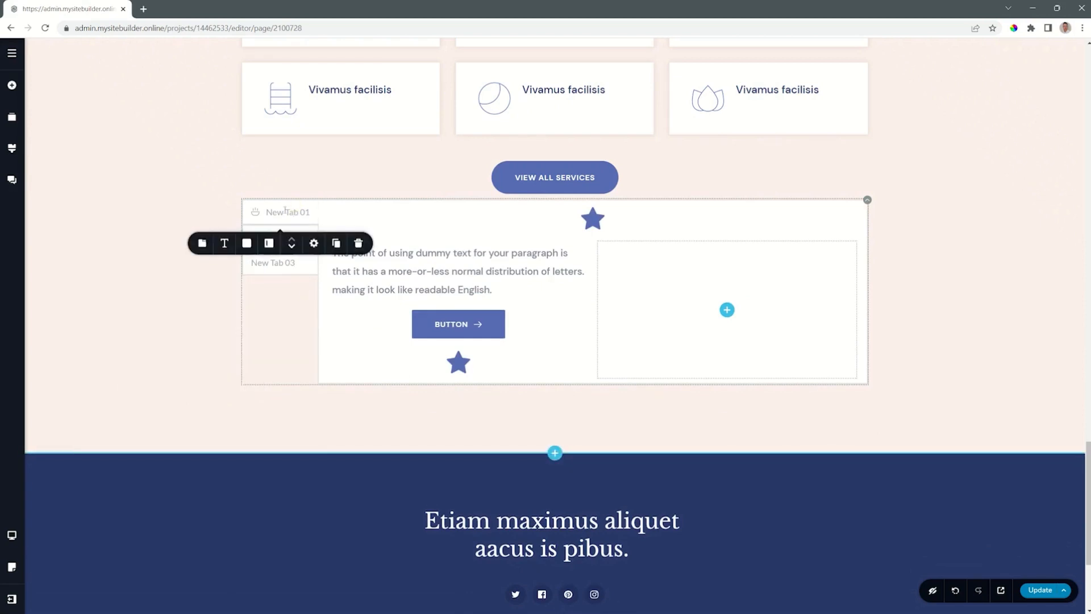
{"action": "left_click", "coordinate": [200, 245]}
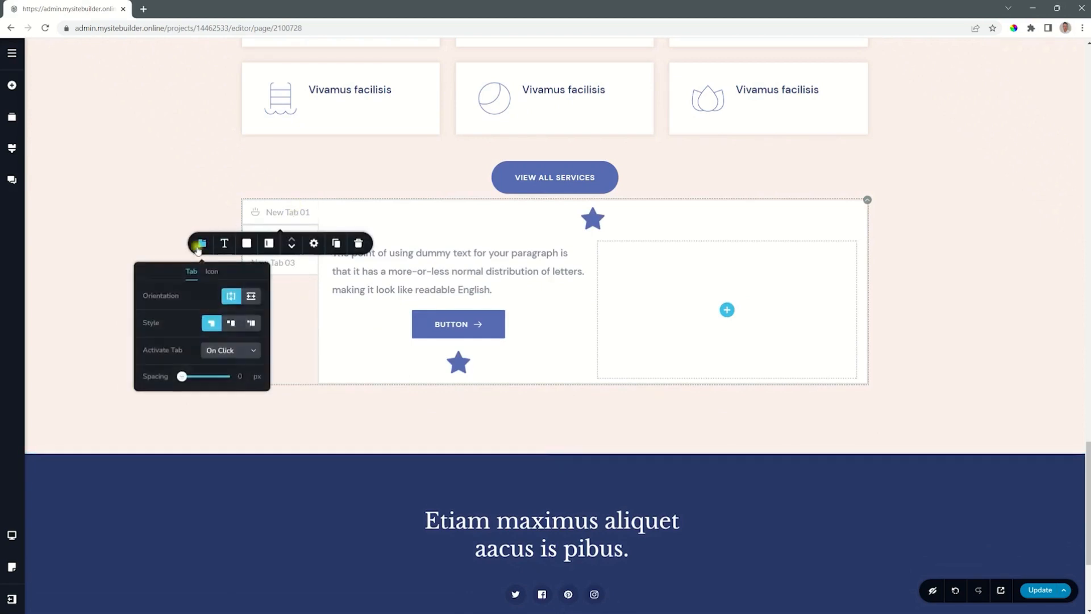
{"action": "left_click", "coordinate": [230, 323]}
{"action": "left_click", "coordinate": [251, 324]}
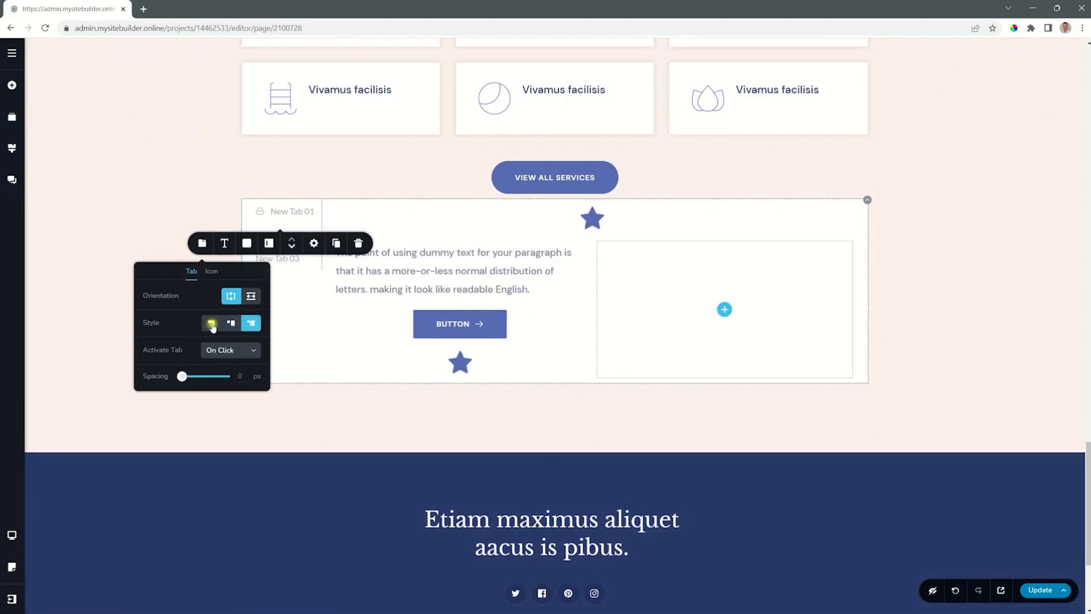
{"action": "left_click", "coordinate": [211, 324]}
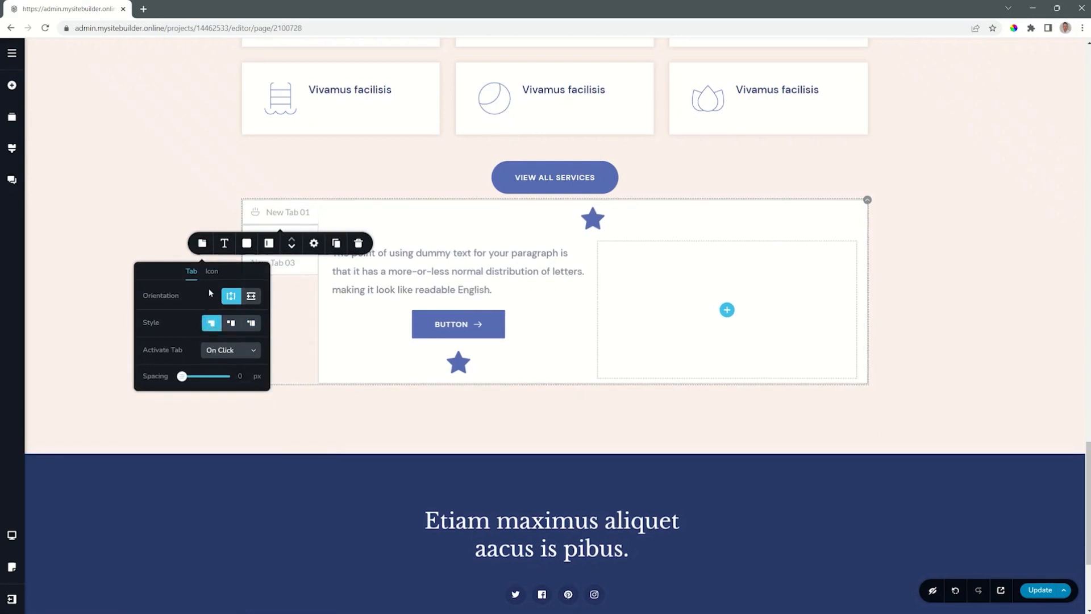
Try placing the vertical tabs on the right side of the content and restore the horizontal orientation.
{"action": "left_click", "coordinate": [212, 271]}
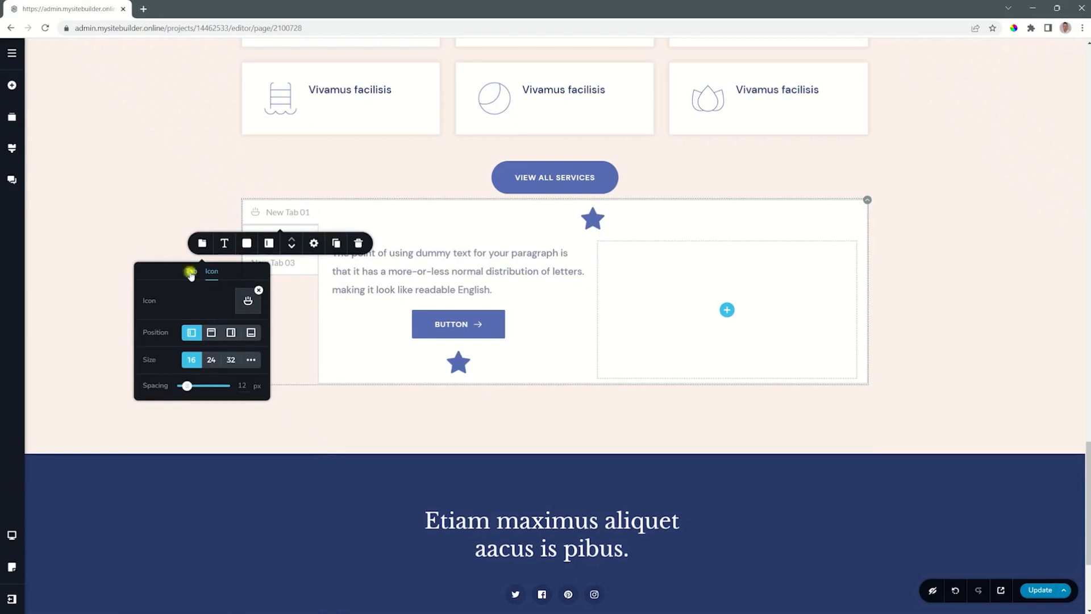
{"action": "left_click", "coordinate": [191, 273]}
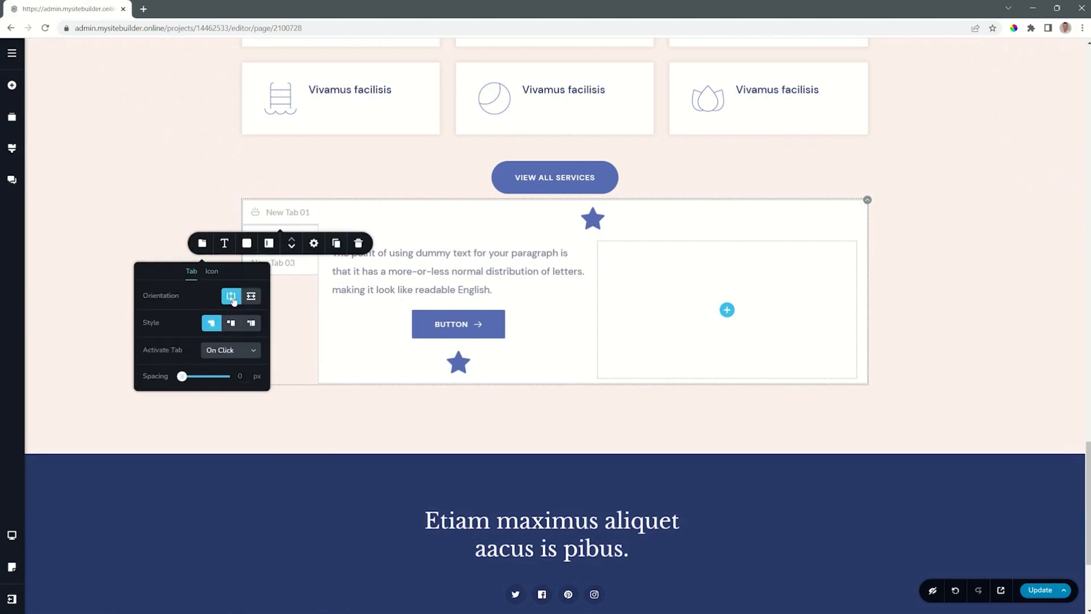
{"action": "left_click", "coordinate": [271, 244]}
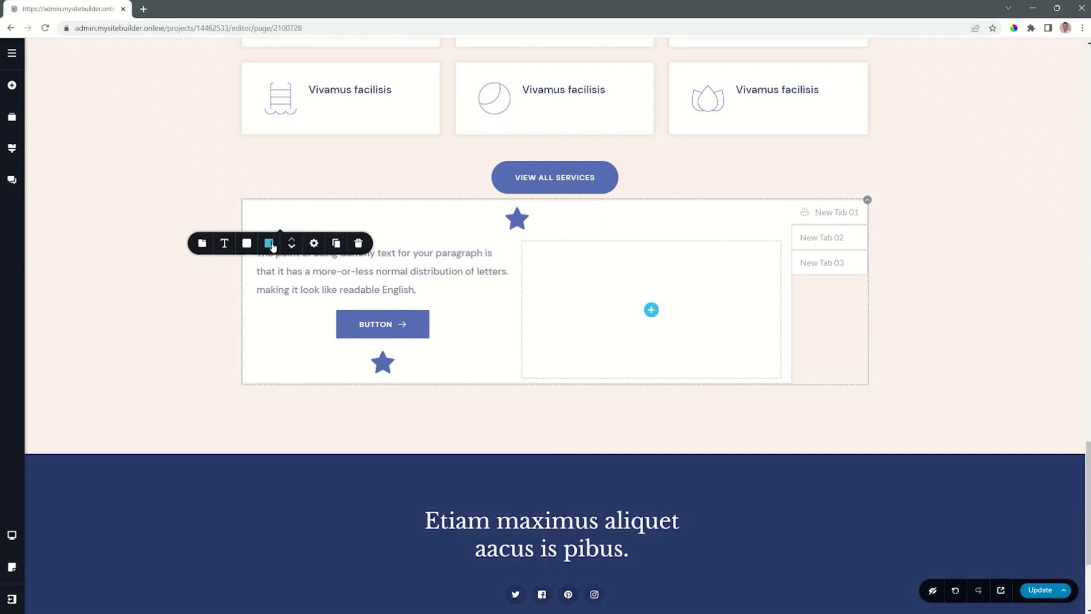
{"action": "left_click", "coordinate": [271, 244]}
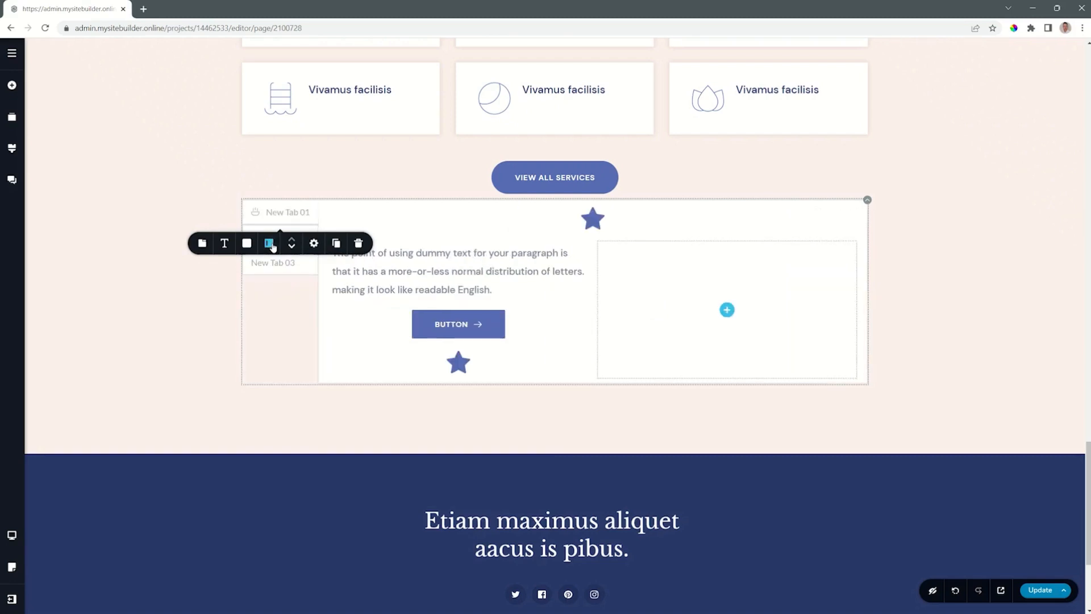
{"action": "left_click", "coordinate": [202, 243]}
{"action": "left_click", "coordinate": [248, 297]}
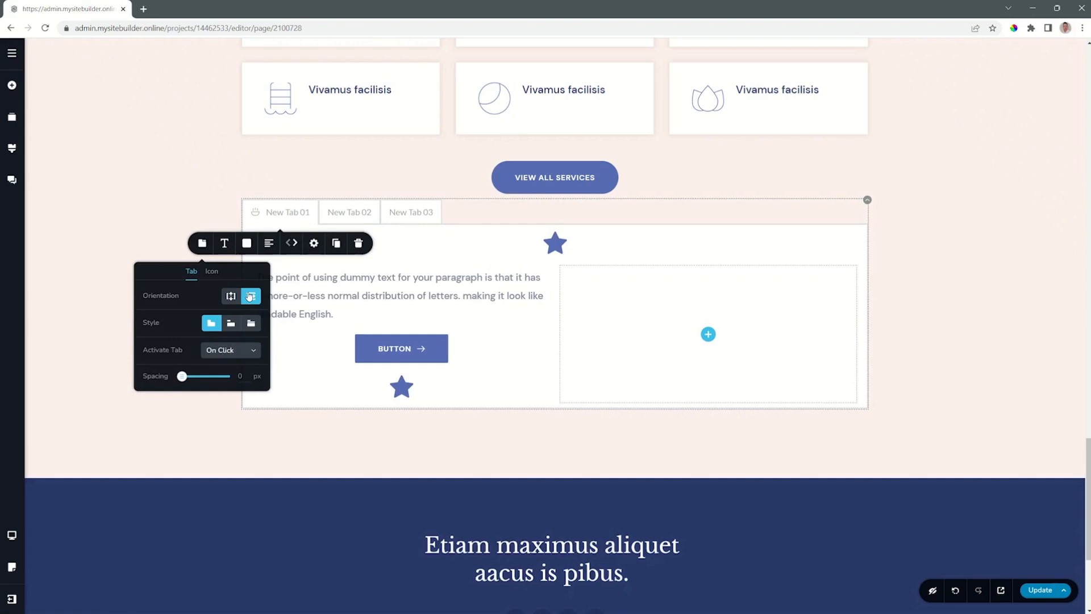
Set the tab labels' font to Noto Serif and increase the text size slightly.
{"action": "left_click", "coordinate": [225, 243]}
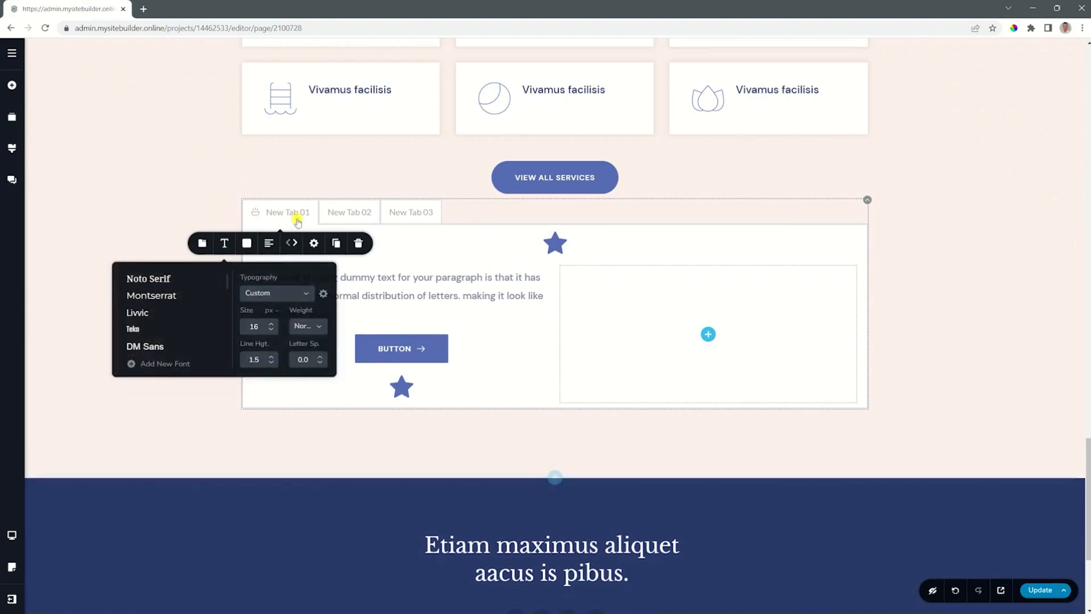
{"action": "left_click", "coordinate": [162, 280]}
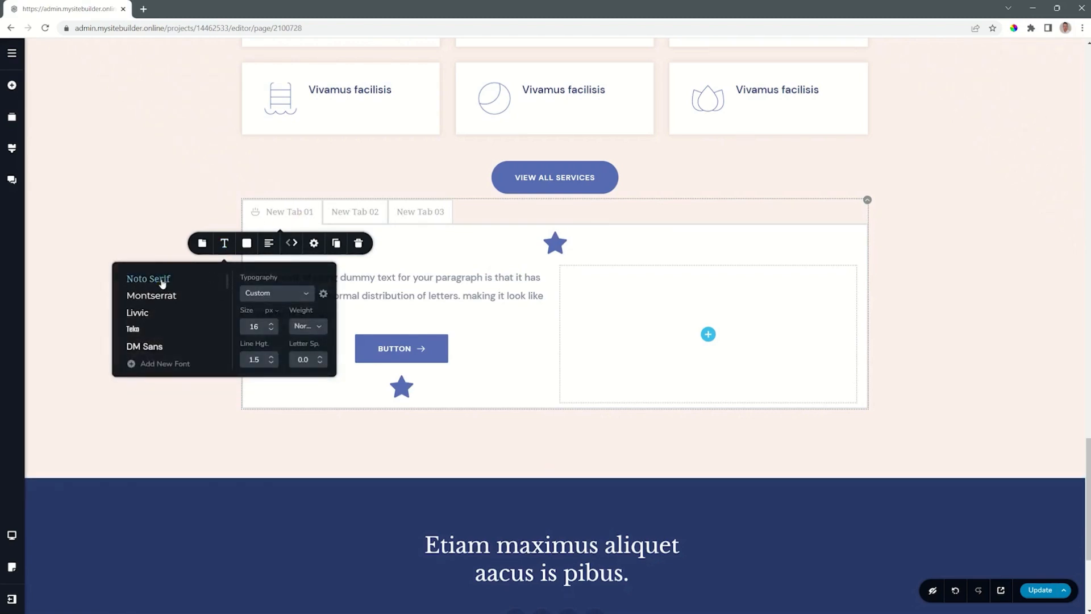
{"action": "left_click", "coordinate": [273, 323]}
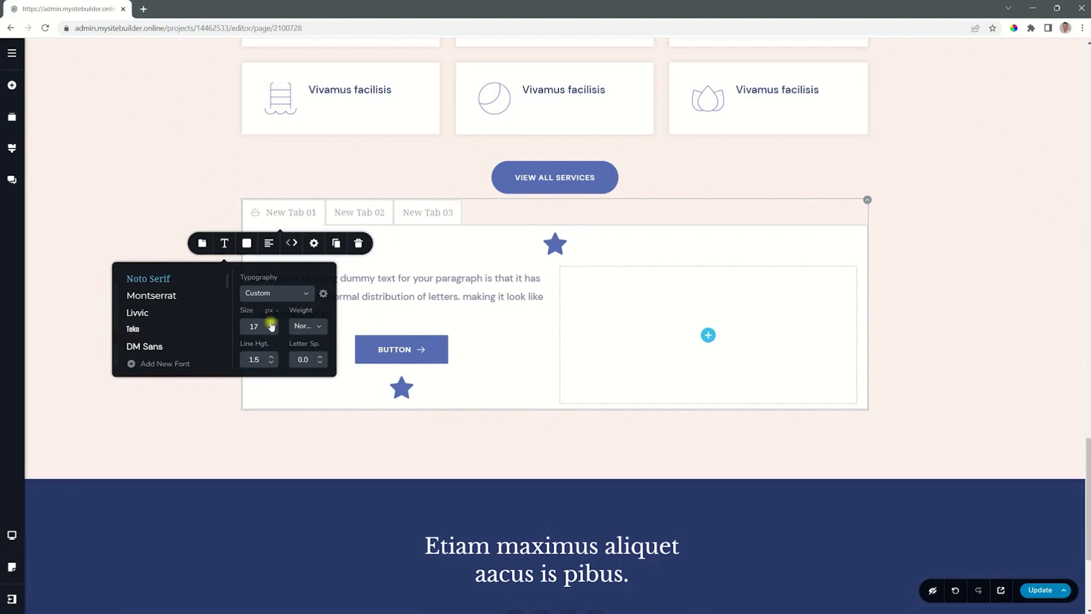
Give the tabs' normal state a beige #e9dad4 background with dark blue #2c396b text and border.
{"action": "left_click", "coordinate": [247, 243]}
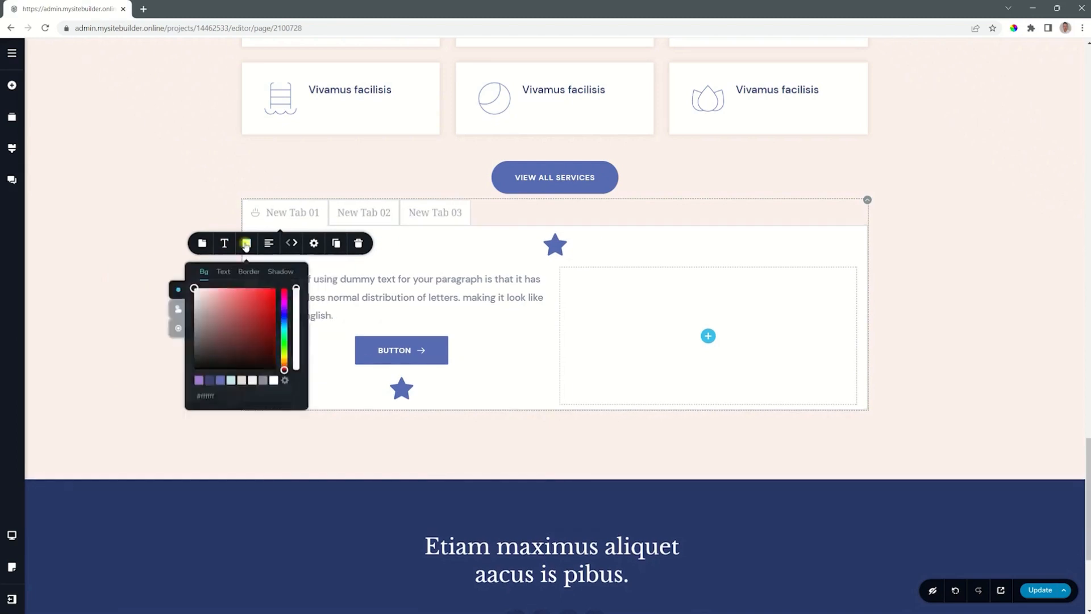
{"action": "left_click", "coordinate": [241, 381]}
{"action": "left_click", "coordinate": [225, 271]}
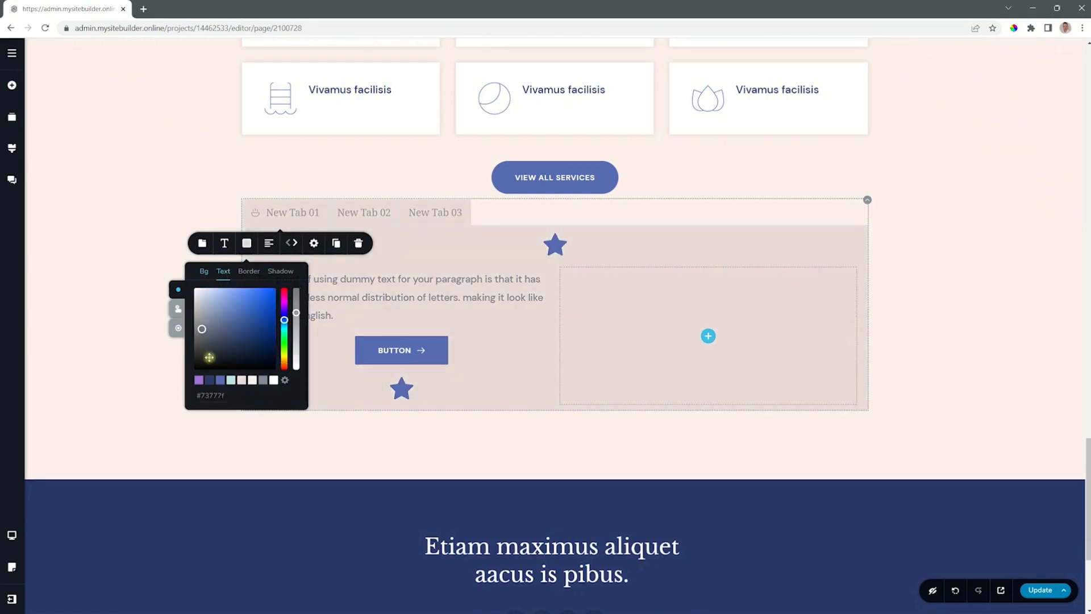
{"action": "left_click", "coordinate": [209, 379]}
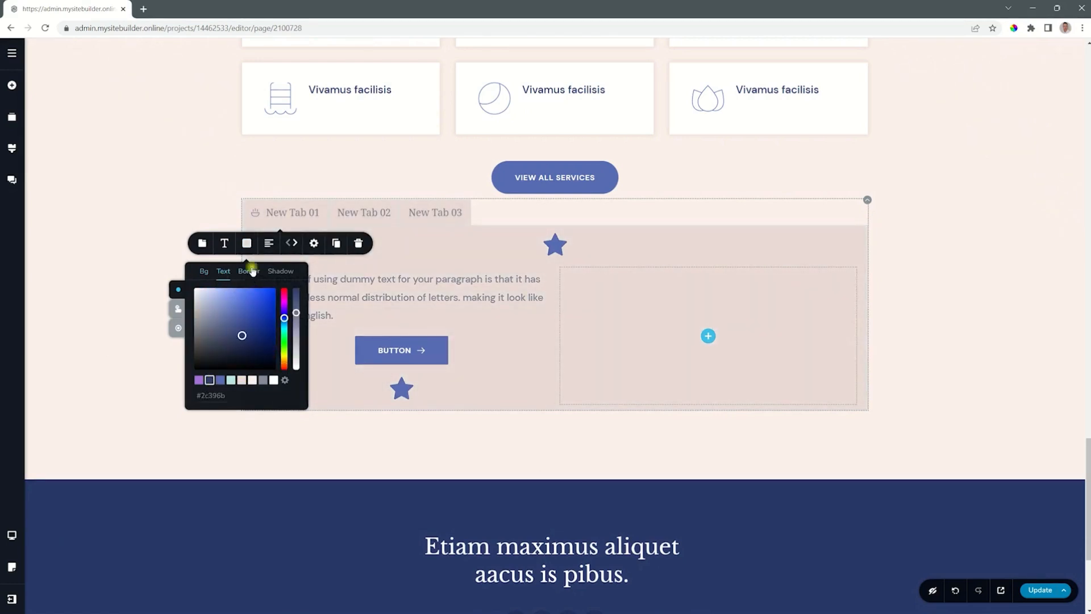
{"action": "left_click", "coordinate": [249, 271]}
{"action": "left_click", "coordinate": [209, 379]}
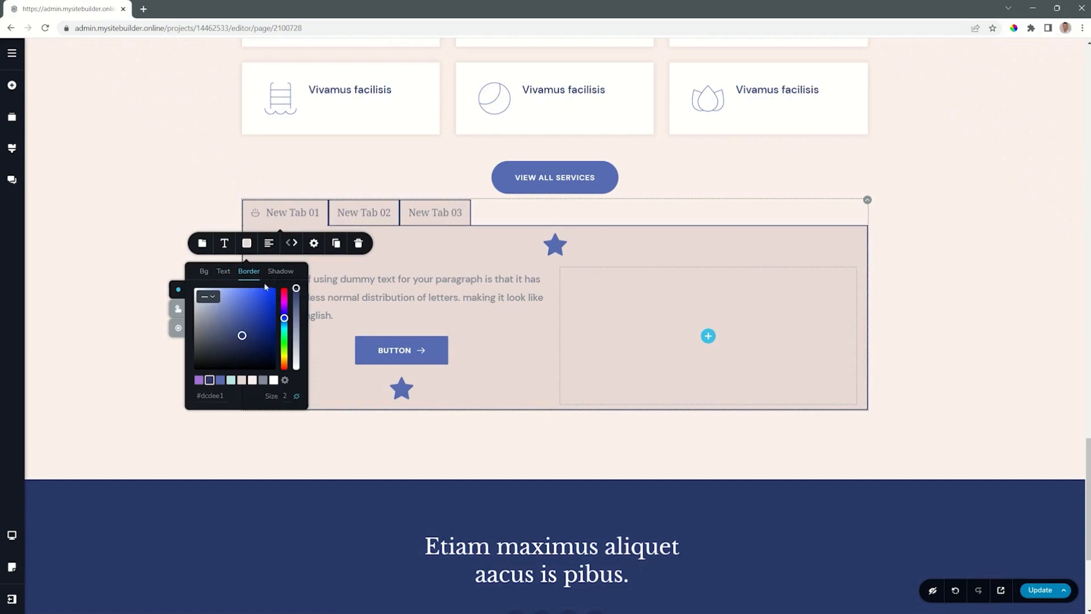
Give the tabs' hover state a purple background and white #FFFFFF text.
{"action": "left_click", "coordinate": [176, 310]}
{"action": "left_click", "coordinate": [204, 272]}
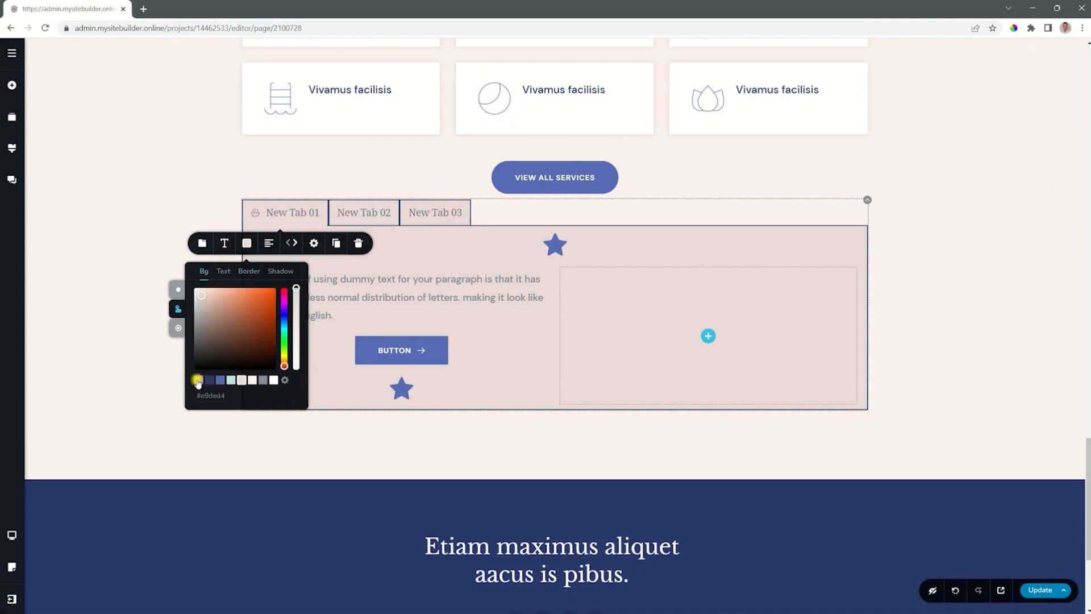
{"action": "left_click", "coordinate": [198, 379]}
{"action": "left_click", "coordinate": [224, 273]}
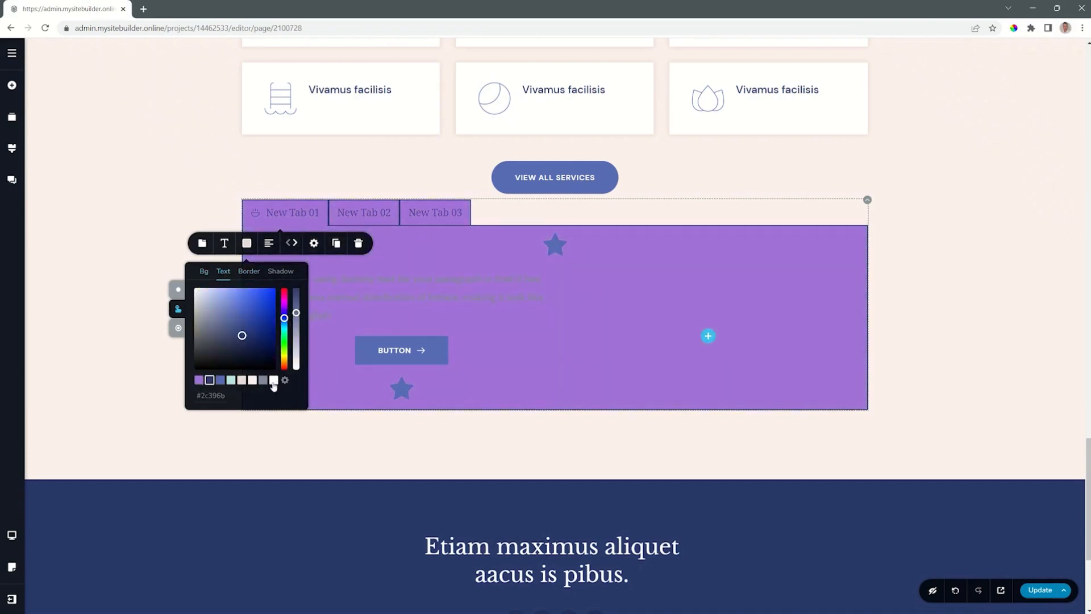
{"action": "left_click", "coordinate": [274, 379]}
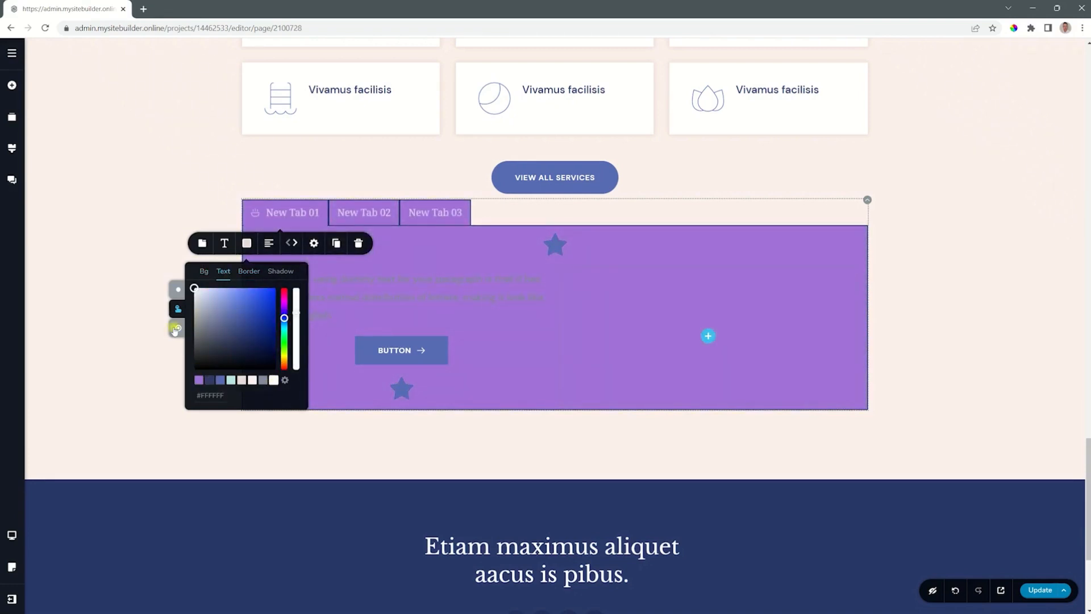
Try white text and a white background for the active tab and restore its dark blue text and beige background.
{"action": "left_click", "coordinate": [176, 329]}
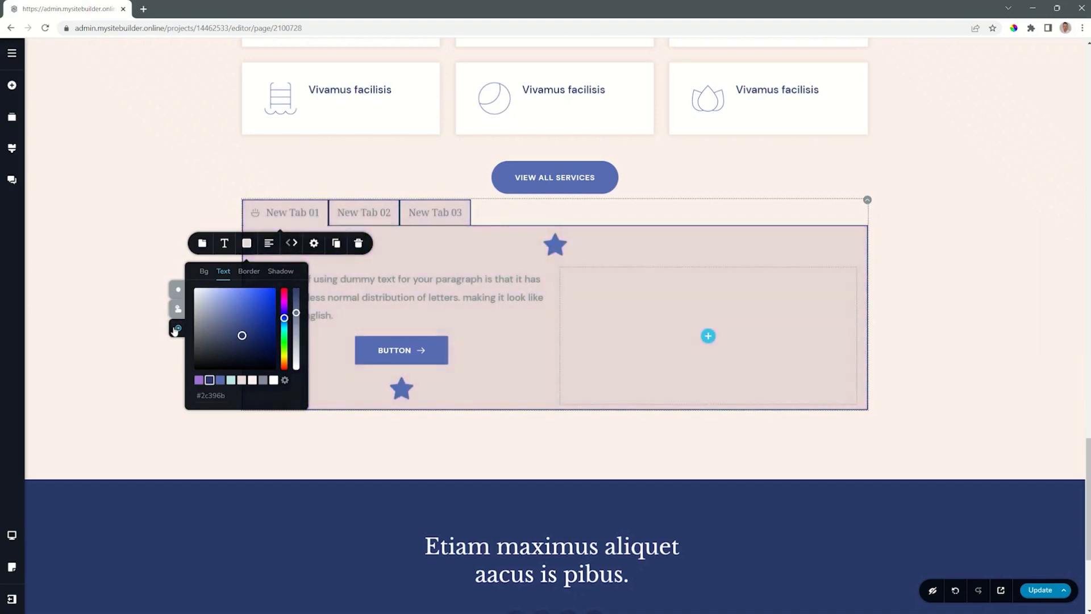
{"action": "left_click", "coordinate": [274, 379]}
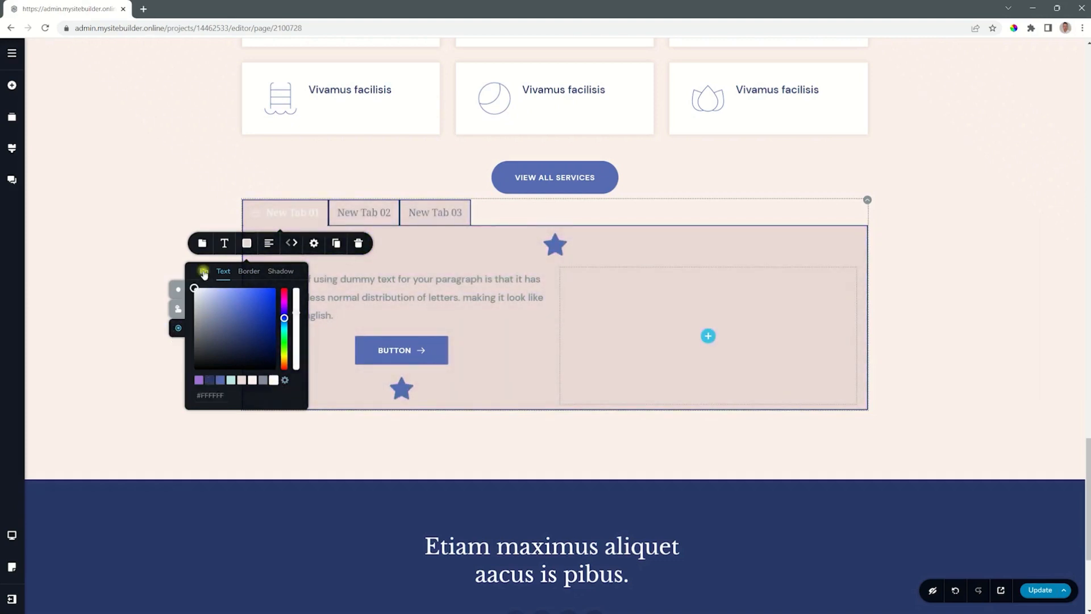
{"action": "left_click", "coordinate": [204, 272]}
{"action": "left_click", "coordinate": [274, 379]}
{"action": "left_click", "coordinate": [223, 271]}
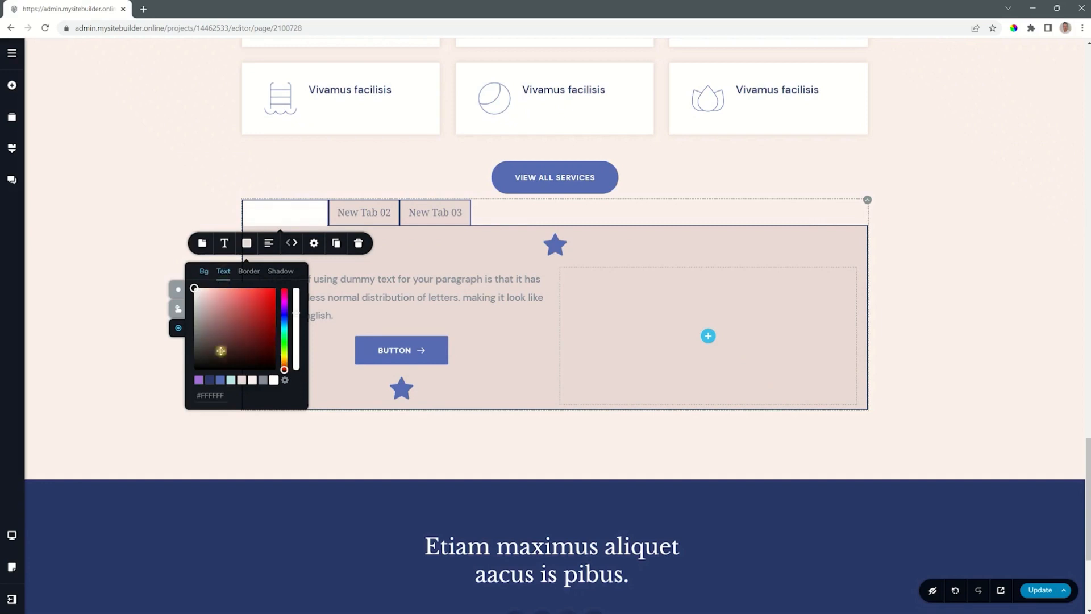
{"action": "left_click", "coordinate": [214, 379]}
{"action": "left_click", "coordinate": [211, 275]}
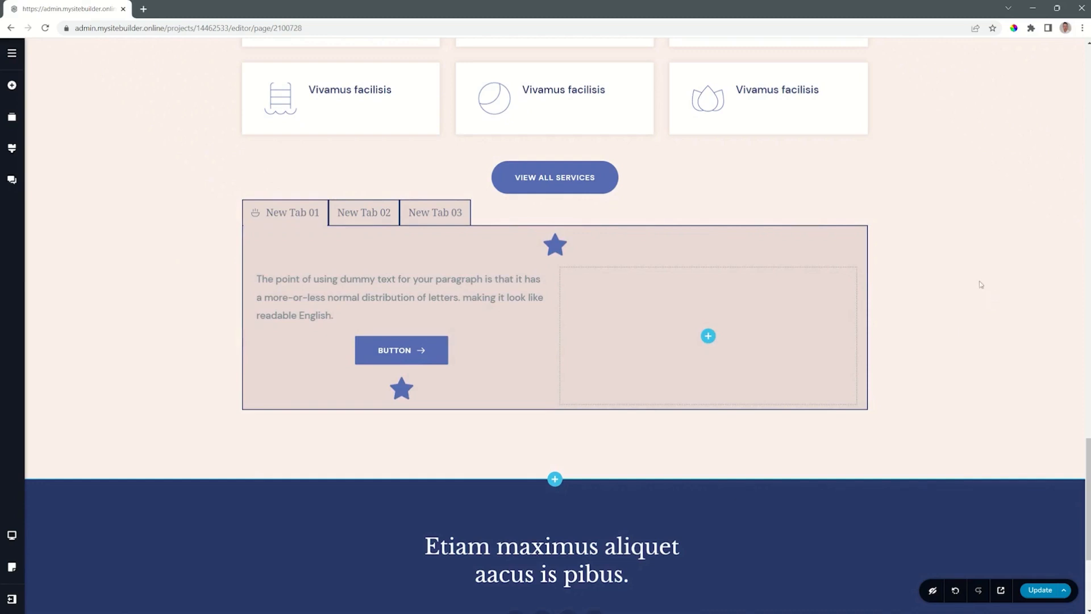
Preview the page in tablet view and check how New Tab 02, New Tab 03 and New Tab 01 open.
{"action": "left_click", "coordinate": [12, 535]}
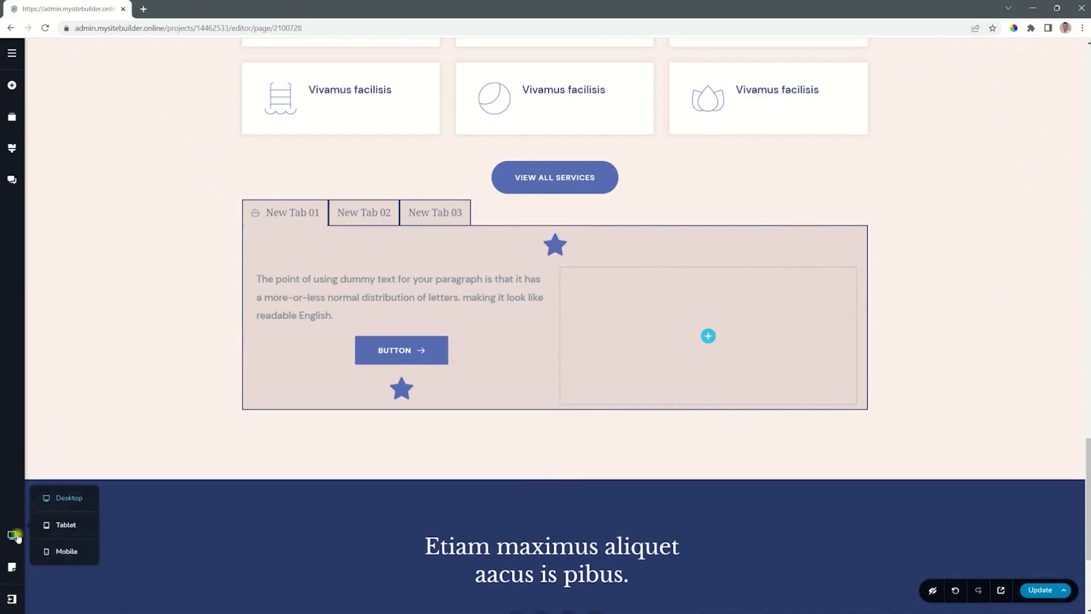
{"action": "left_click", "coordinate": [67, 524]}
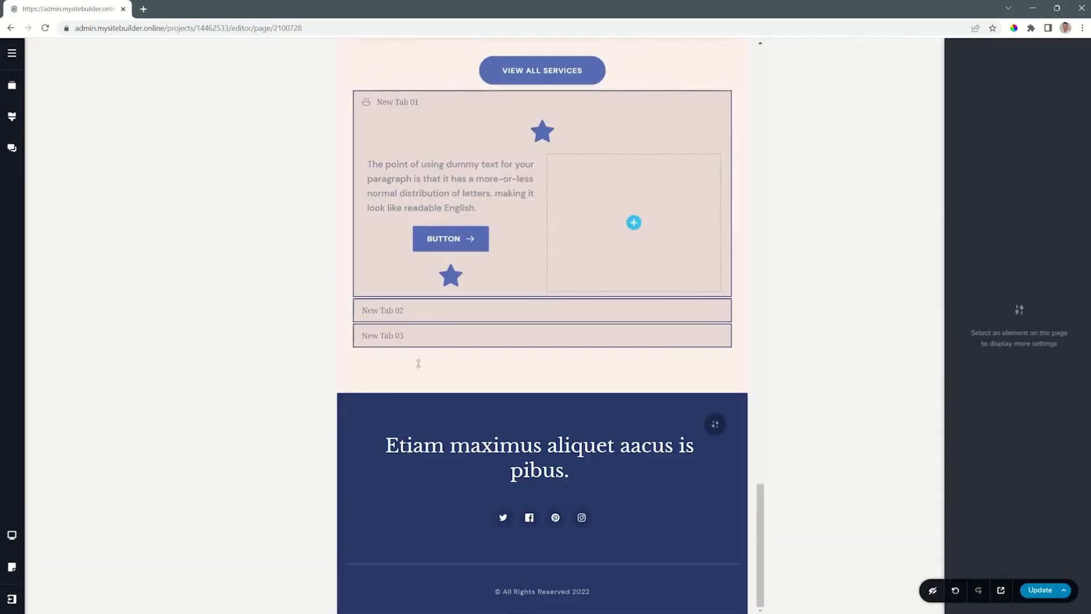
{"action": "left_click", "coordinate": [417, 310]}
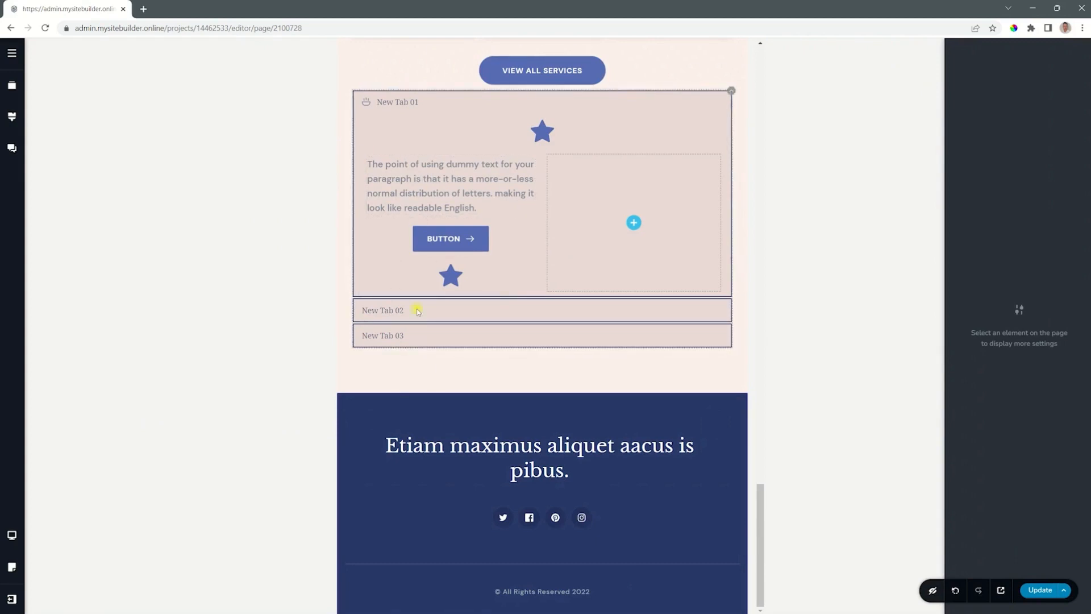
{"action": "left_click", "coordinate": [417, 336]}
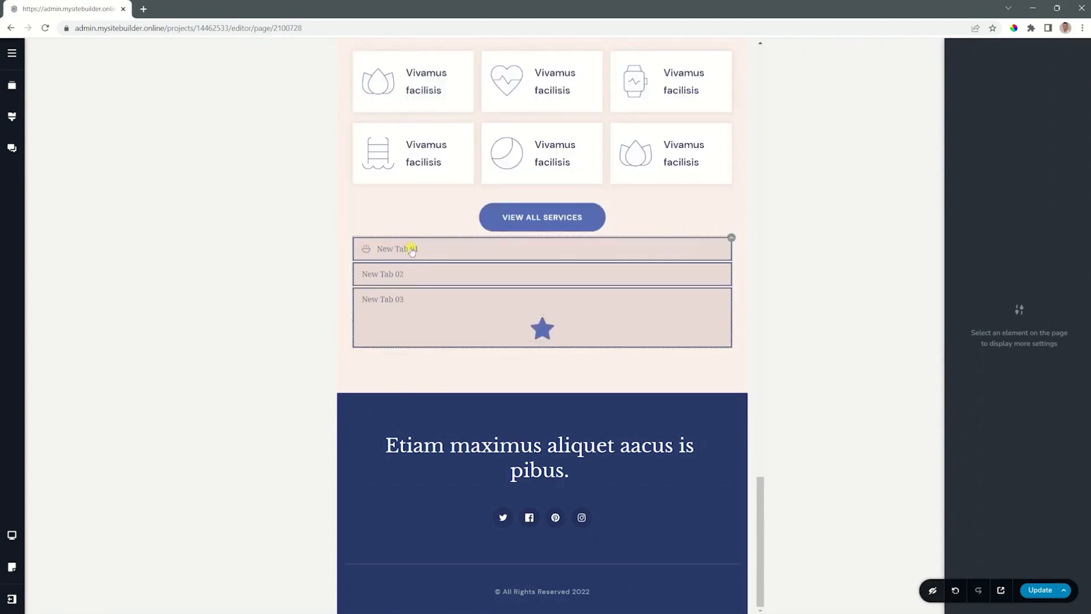
{"action": "left_click", "coordinate": [411, 250]}
Preview the page in mobile view and check how New Tab 02 opens.
{"action": "left_click", "coordinate": [11, 534]}
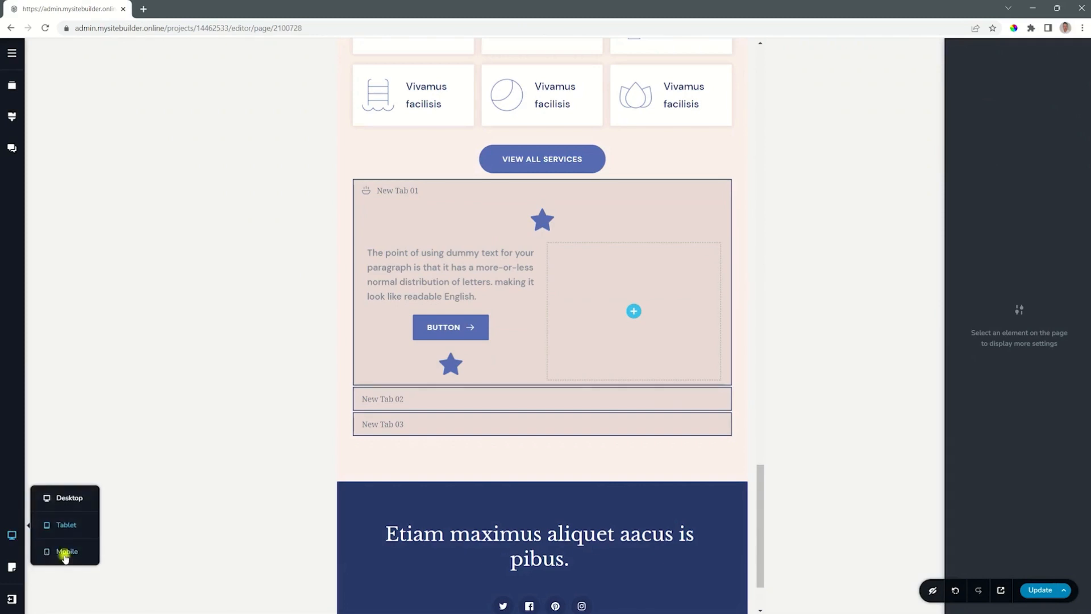
{"action": "left_click", "coordinate": [65, 552]}
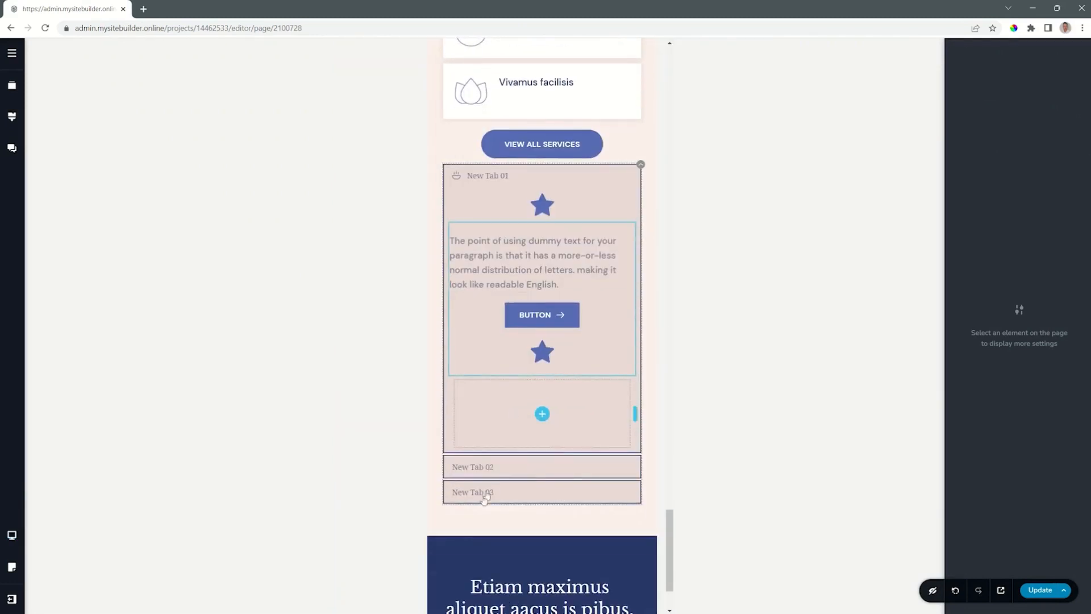
{"action": "left_click", "coordinate": [485, 466]}
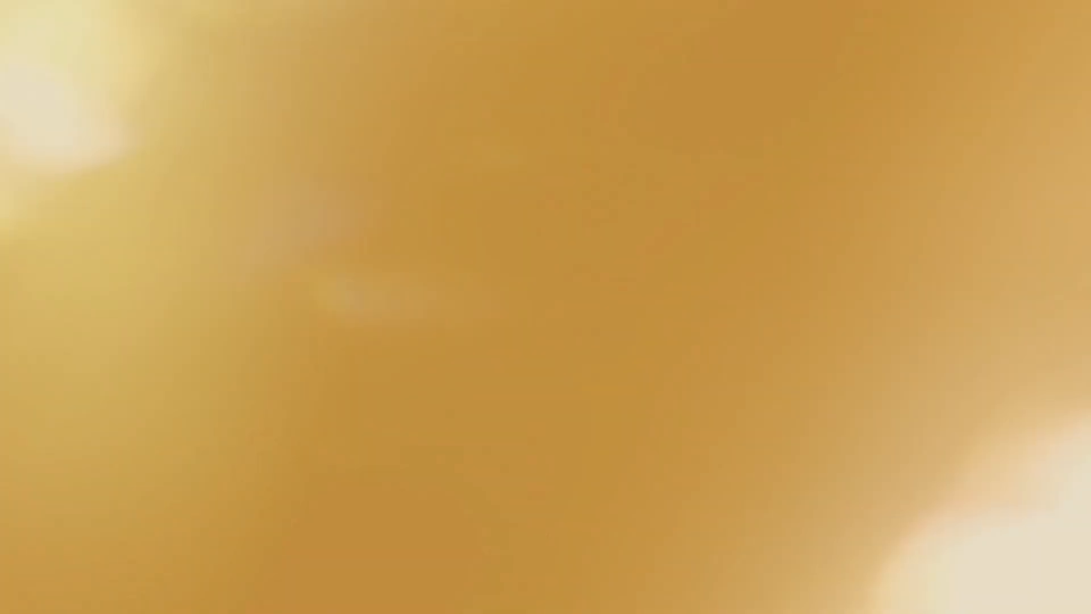